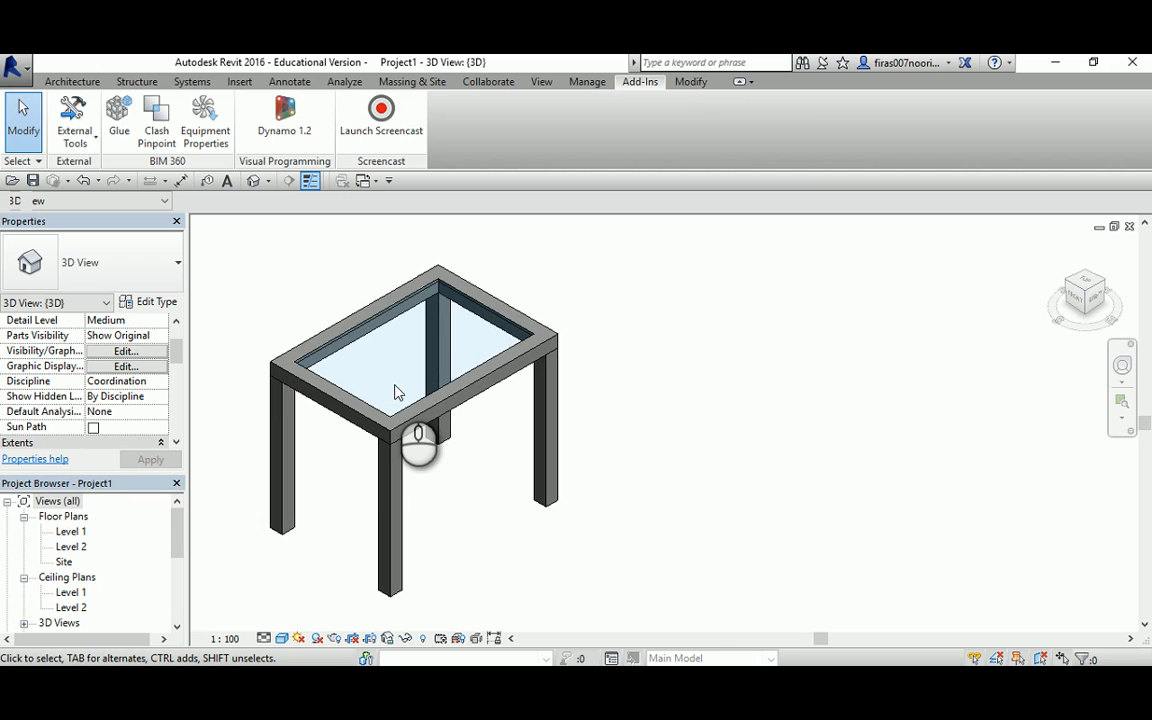
- Examine the dimension parameters of the Parametric Table 2 furniture instance in the 3D view
{"action": "scroll", "coordinate": [395, 392], "scroll_direction": "up", "scroll_amount": 2}
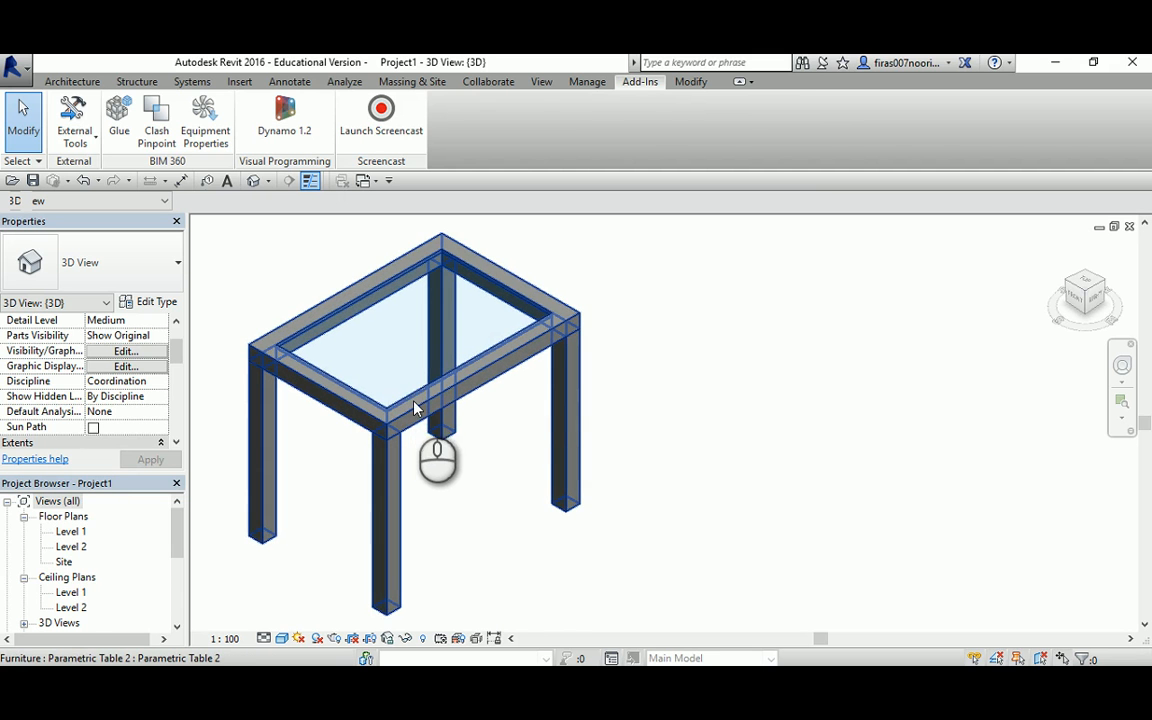
{"action": "left_click", "coordinate": [415, 408]}
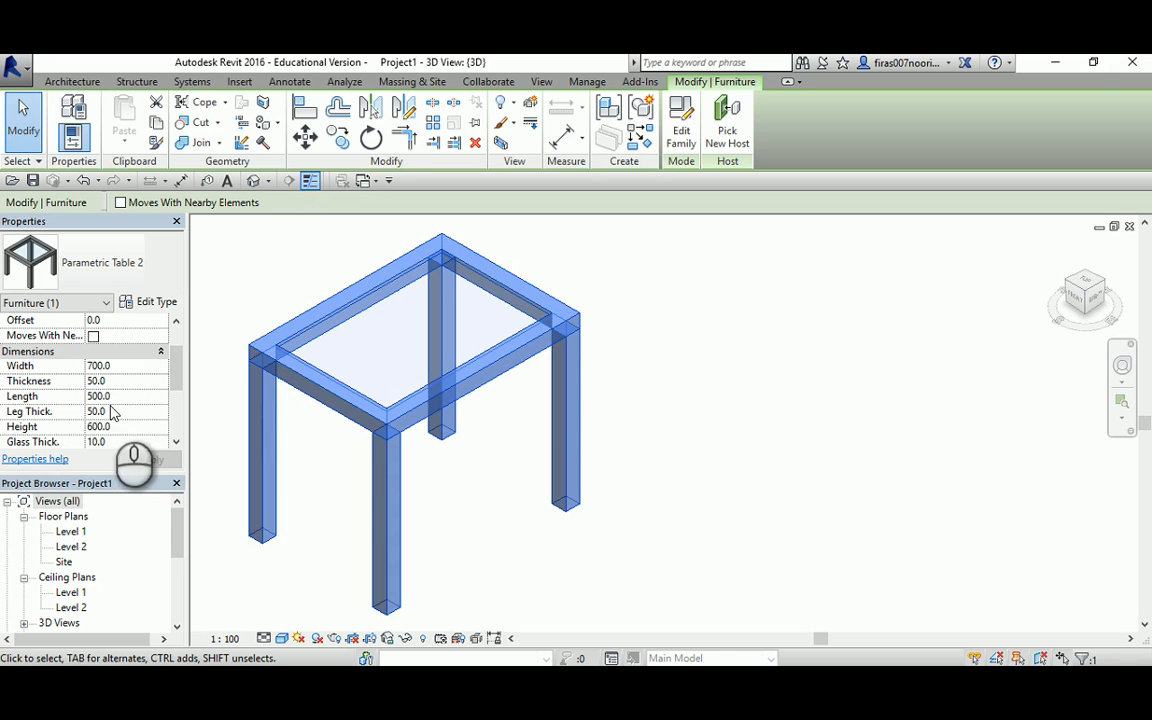
{"action": "mouse_move", "coordinate": [173, 360]}
{"action": "left_mouse_down"}
{"action": "mouse_move", "coordinate": [179, 378]}
{"action": "mouse_move", "coordinate": [178, 355]}
{"action": "left_mouse_up"}
{"action": "left_click", "coordinate": [640, 347]}
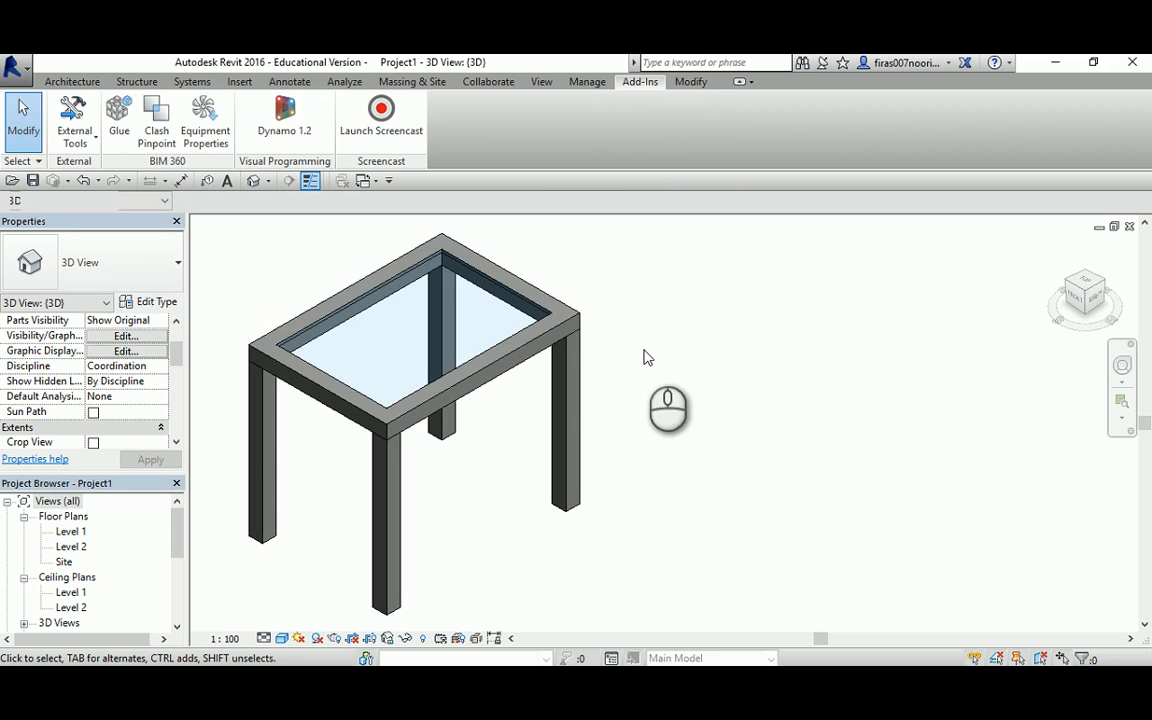
{"action": "left_click", "coordinate": [281, 335]}
{"action": "left_click_drag", "start_coordinate": [176, 358], "coordinate": [177, 383]}
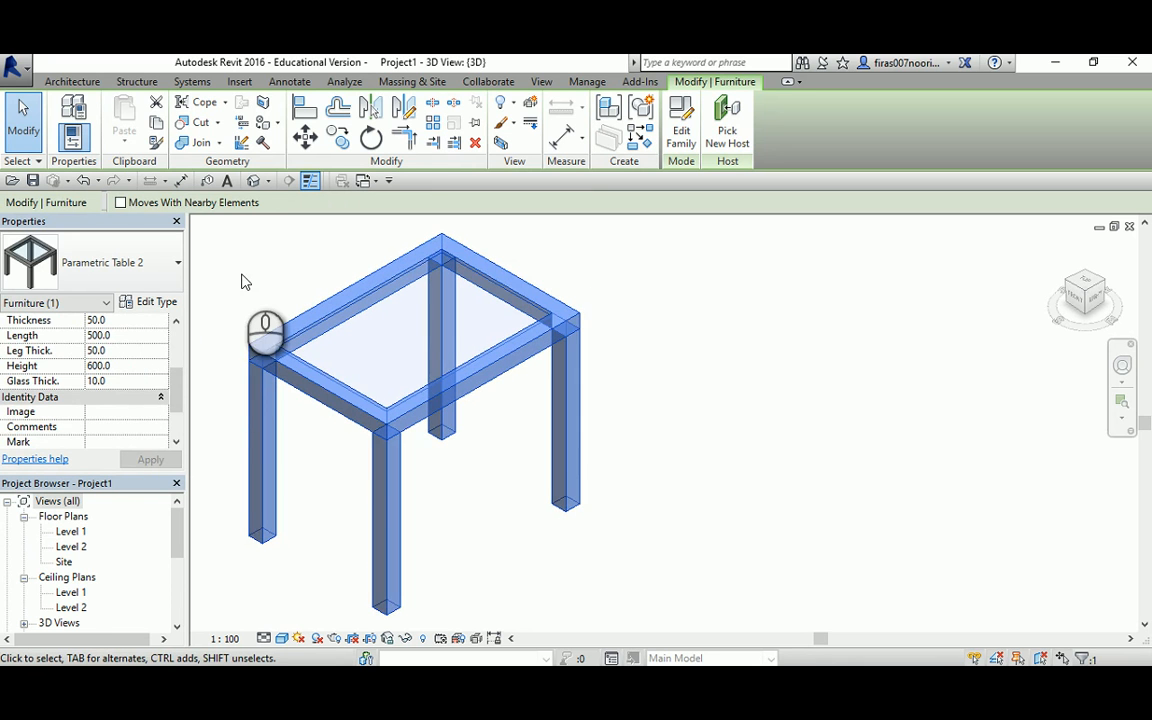
{"action": "left_click", "coordinate": [630, 296]}
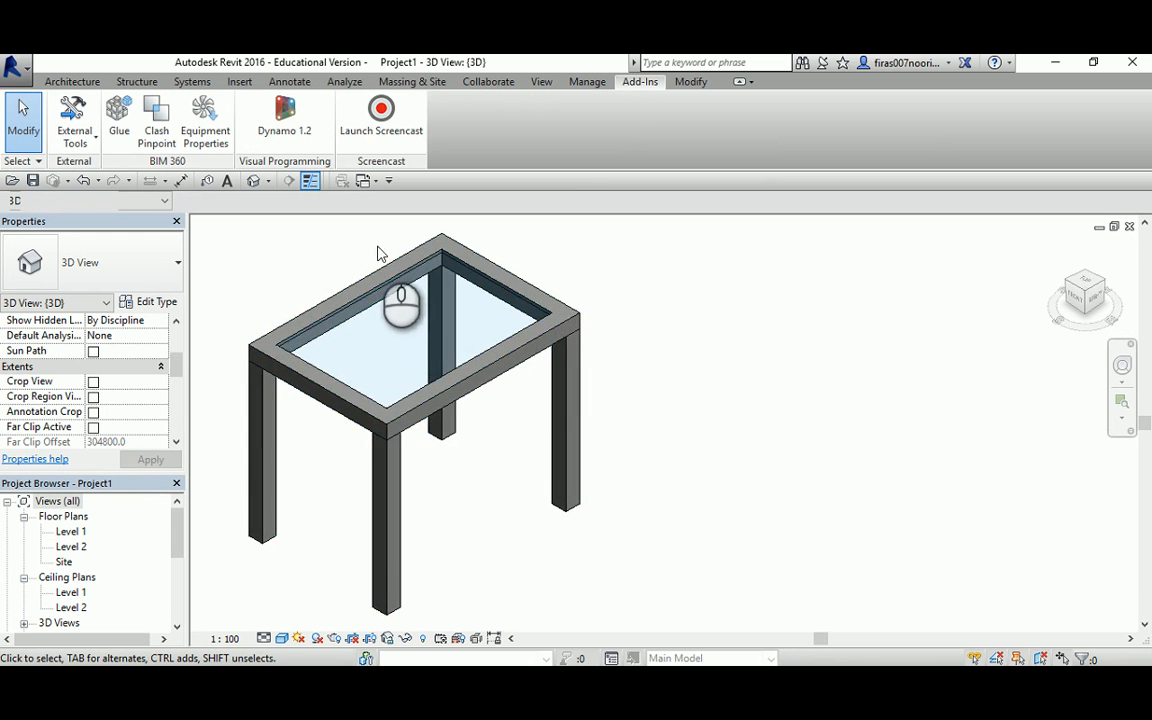
- Open Dynamo with a new workspace and add a Select Model Element node near the upper part of the canvas
{"action": "left_click", "coordinate": [285, 118]}
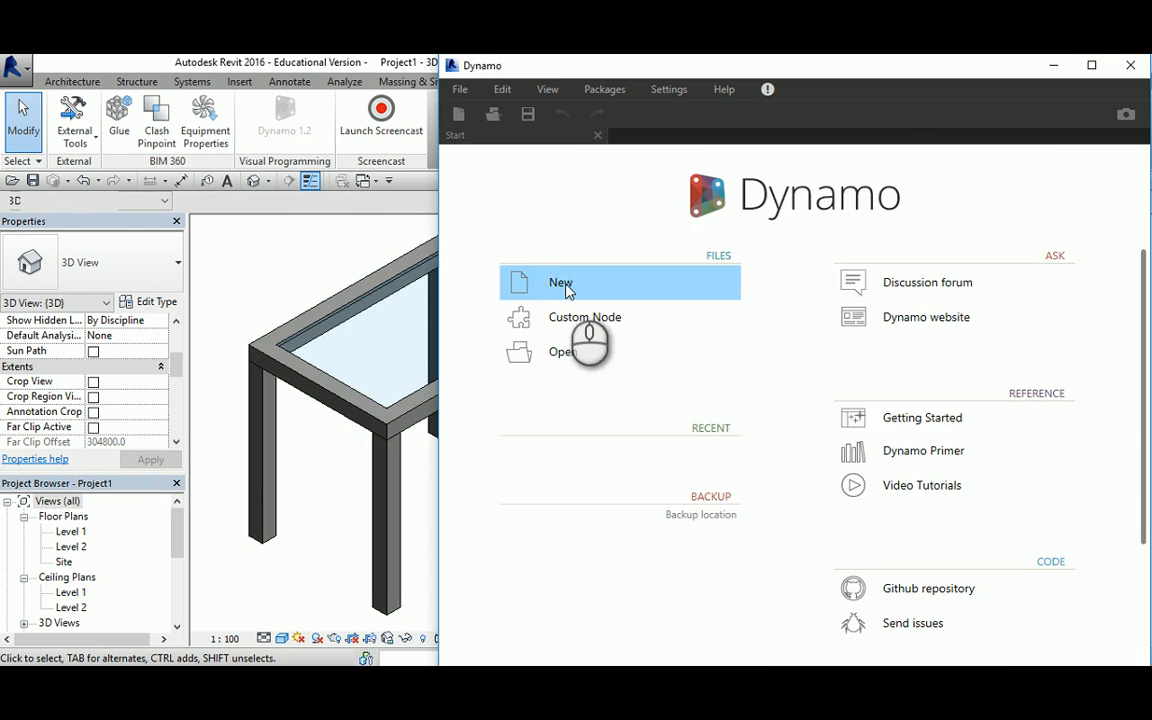
{"action": "left_click", "coordinate": [558, 291]}
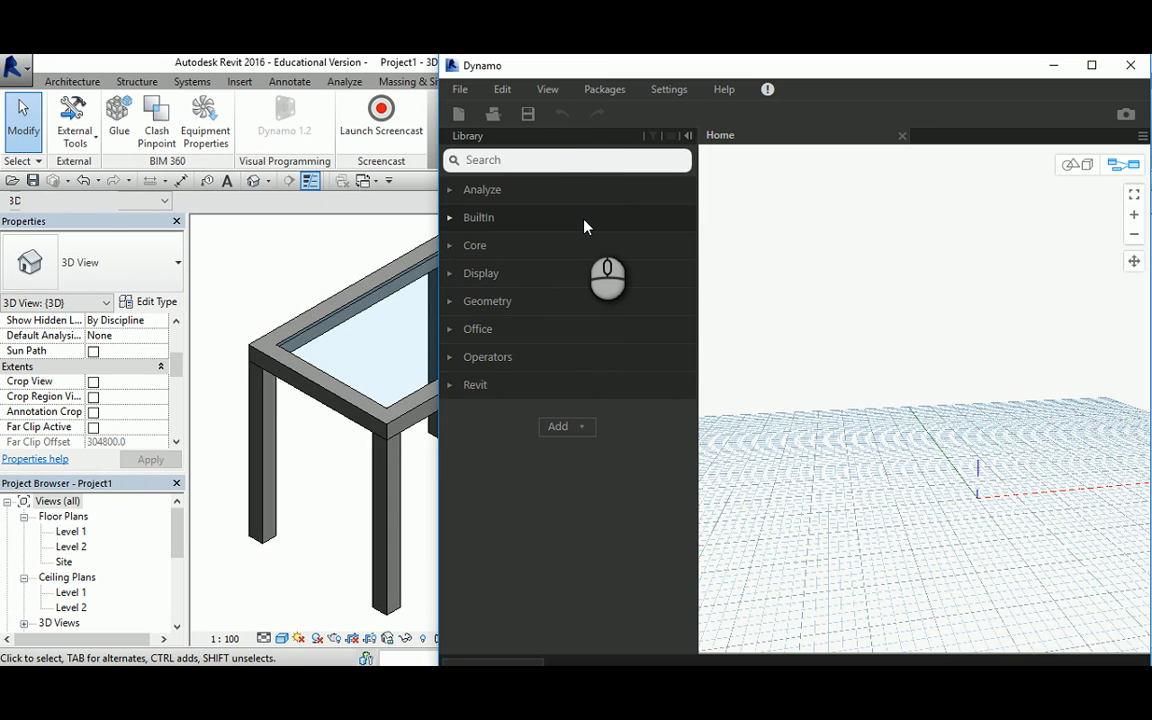
{"action": "type", "text": "Se"}
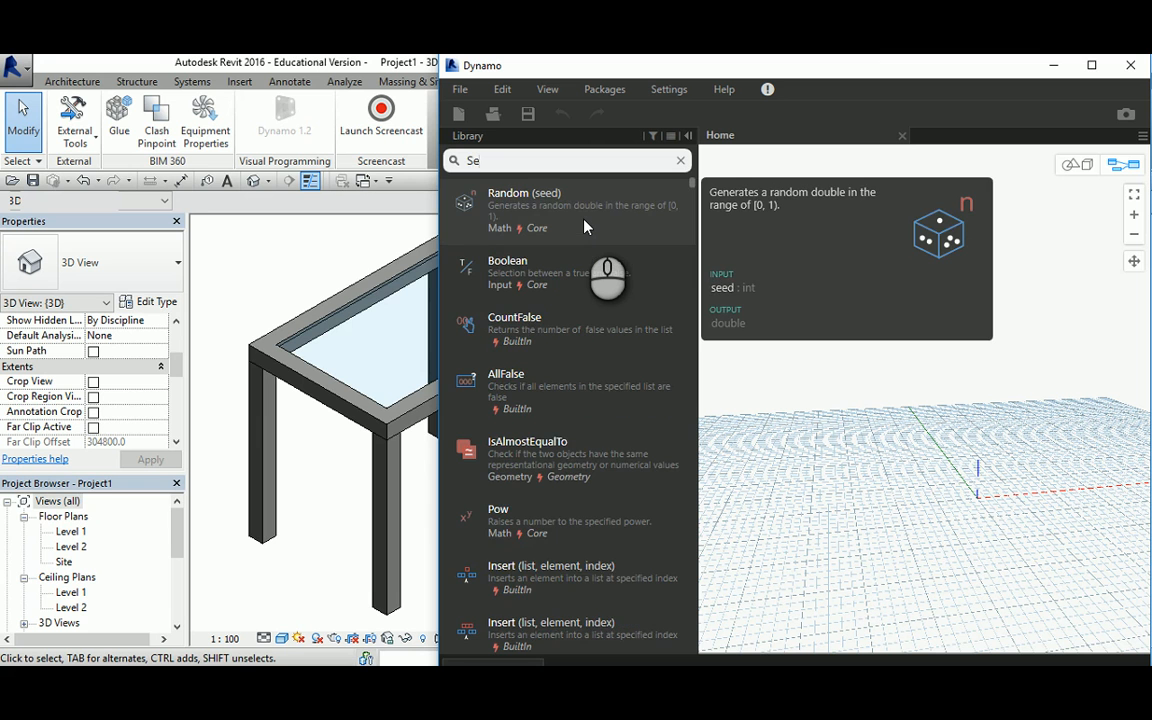
{"action": "type", "text": "le"}
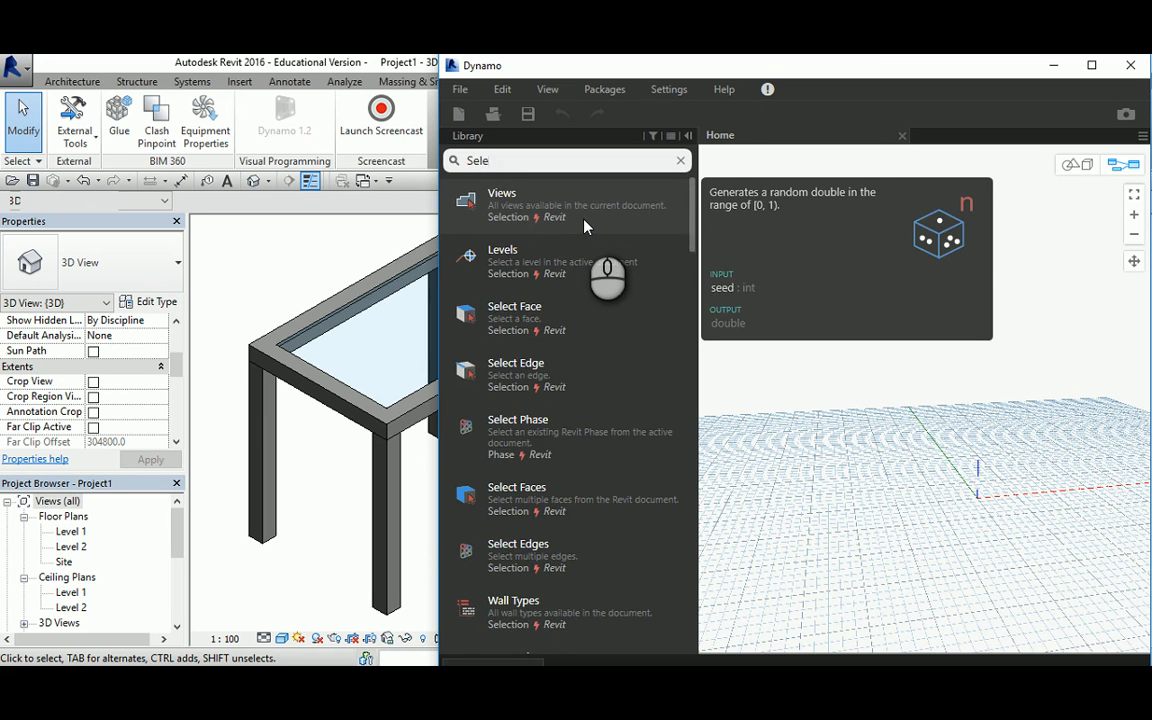
{"action": "type", "text": "ct model"}
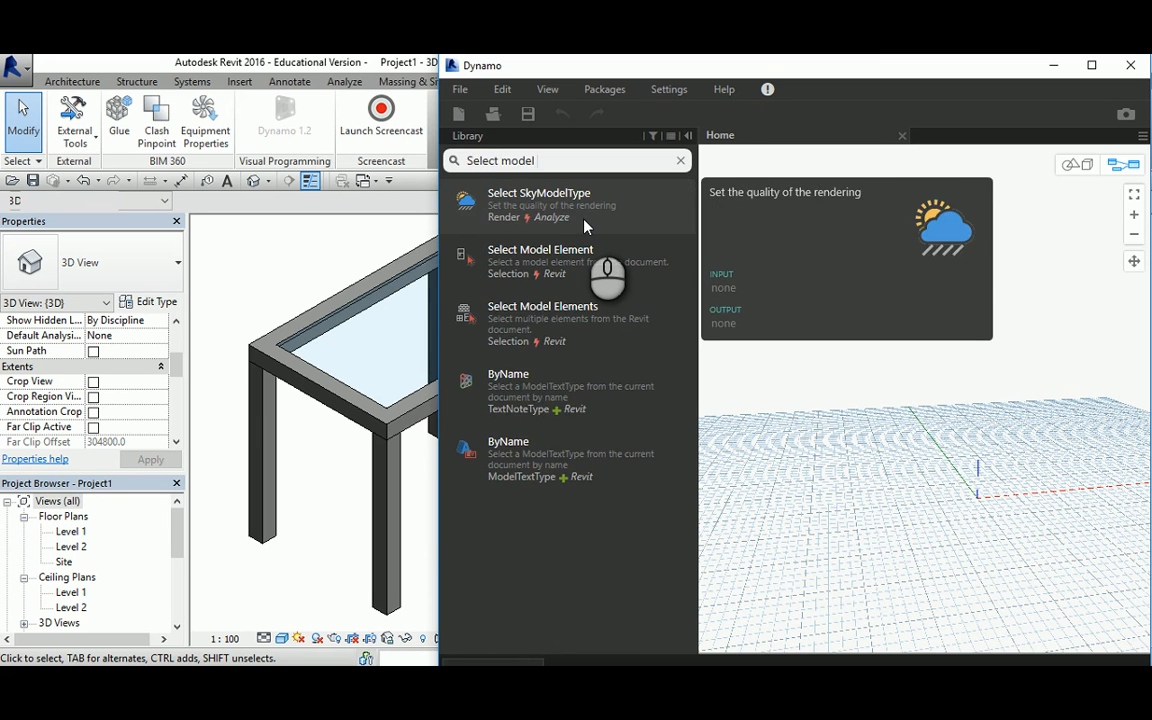
{"action": "type", "text": " element"}
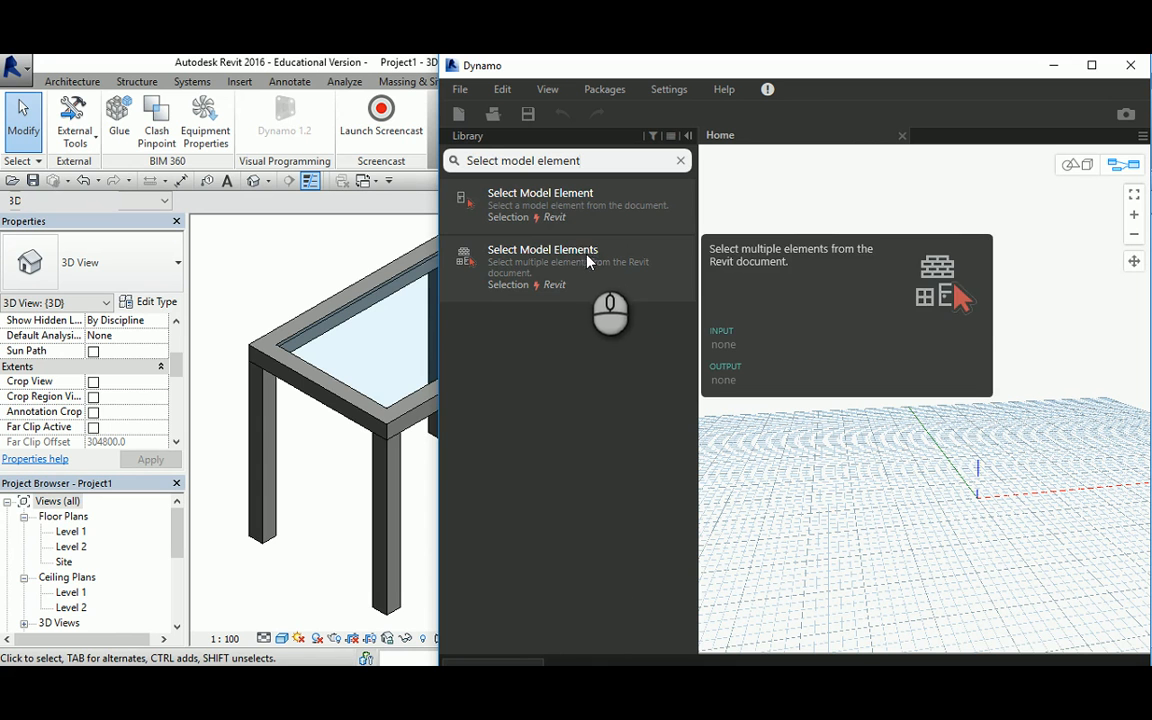
{"action": "left_click", "coordinate": [535, 198]}
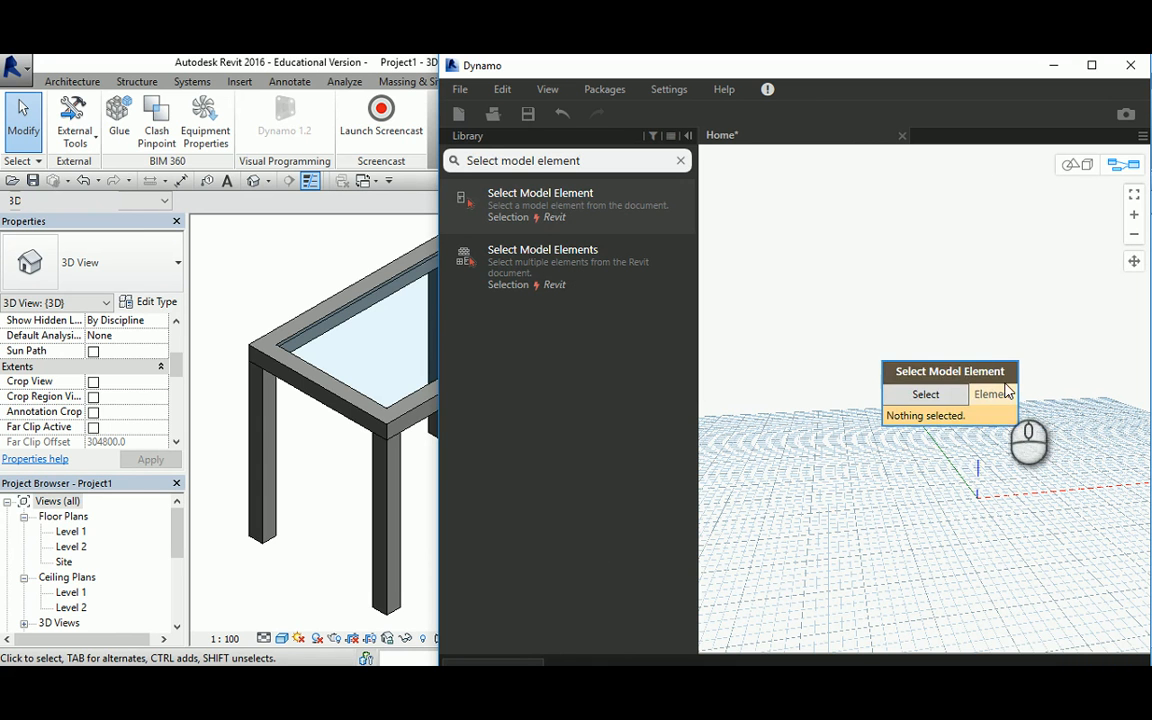
{"action": "left_click_drag", "start_coordinate": [919, 361], "coordinate": [800, 281]}
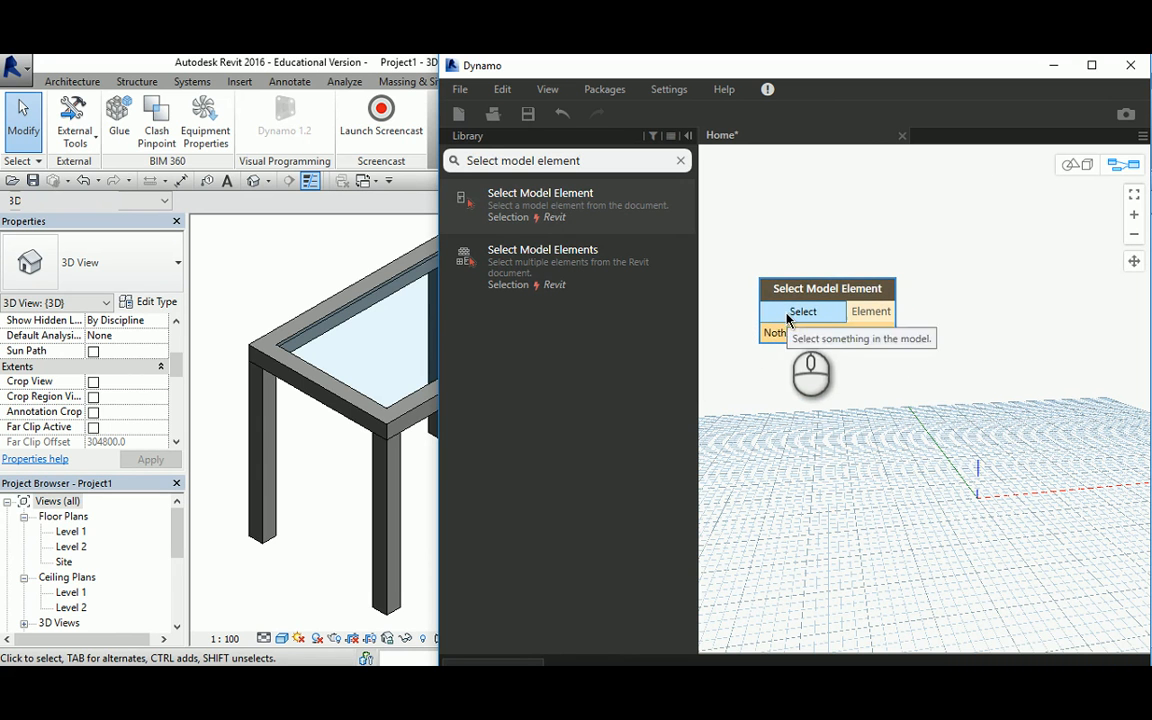
- Assign the parametric table from the Revit model to the Select Model Element node and shift the node toward the canvas's upper-left area
{"action": "left_click", "coordinate": [803, 311]}
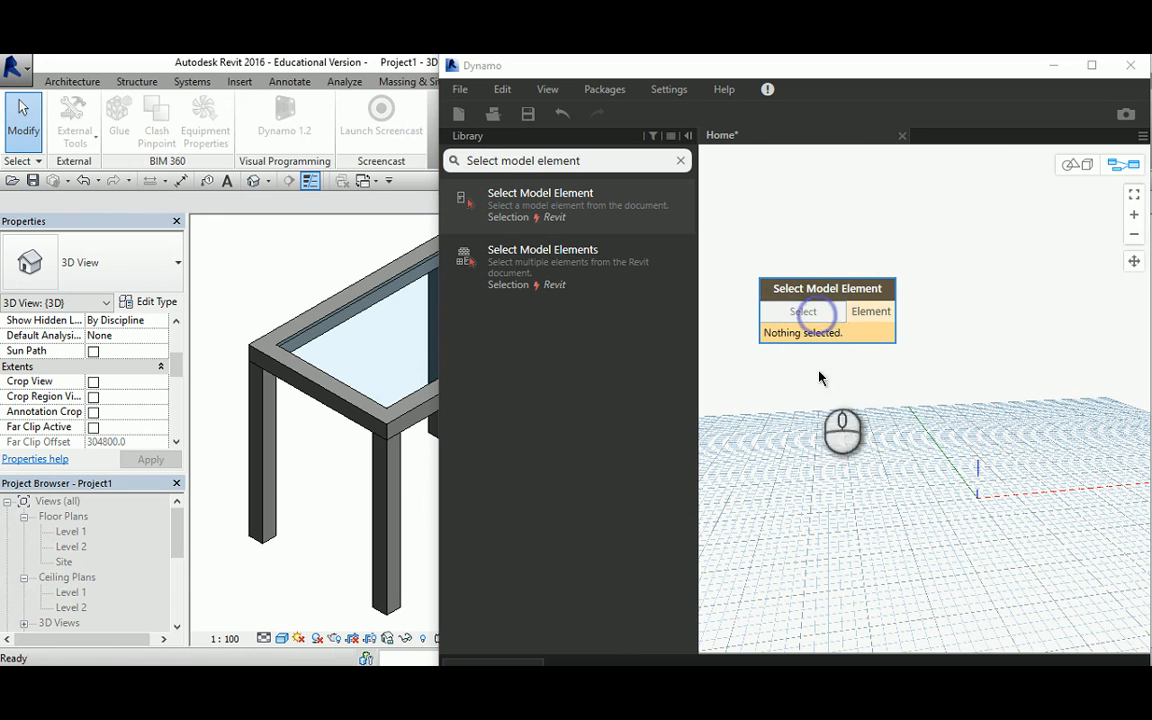
{"action": "left_click", "coordinate": [319, 385]}
{"action": "middle_click_drag", "start_coordinate": [361, 377], "coordinate": [305, 389]}
{"action": "scroll", "coordinate": [295, 388], "scroll_direction": "down", "scroll_amount": 1}
{"action": "scroll", "coordinate": [318, 383], "scroll_direction": "down", "scroll_amount": 1}
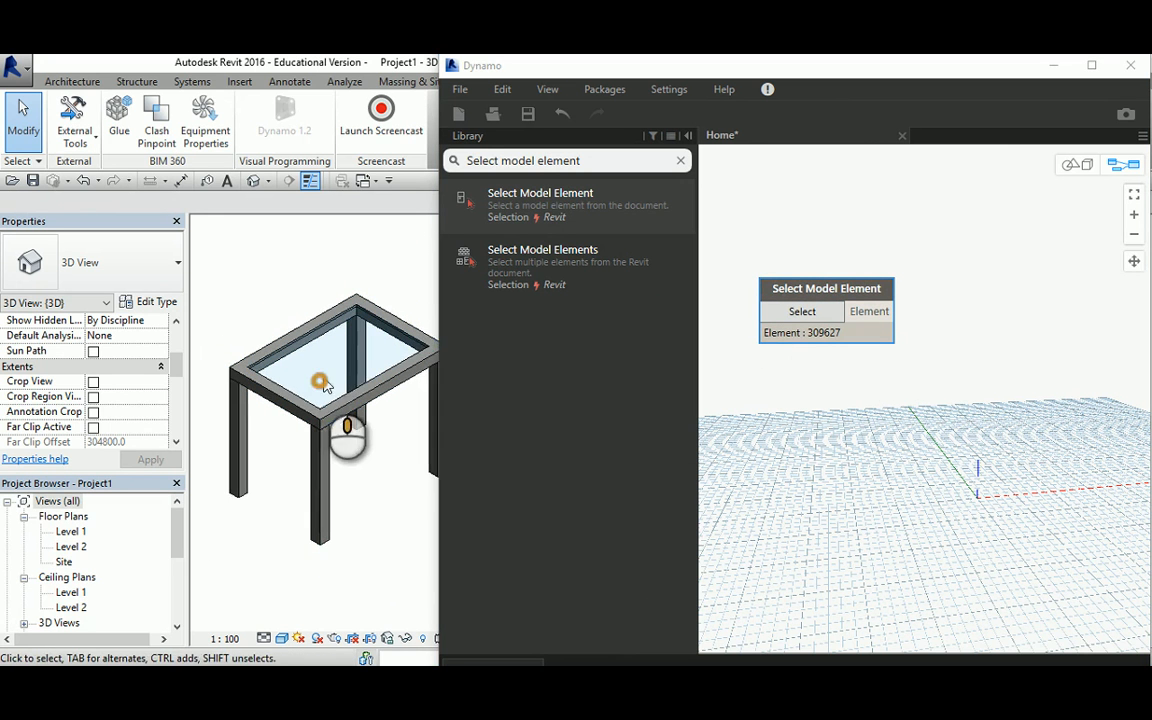
{"action": "left_click", "coordinate": [322, 385]}
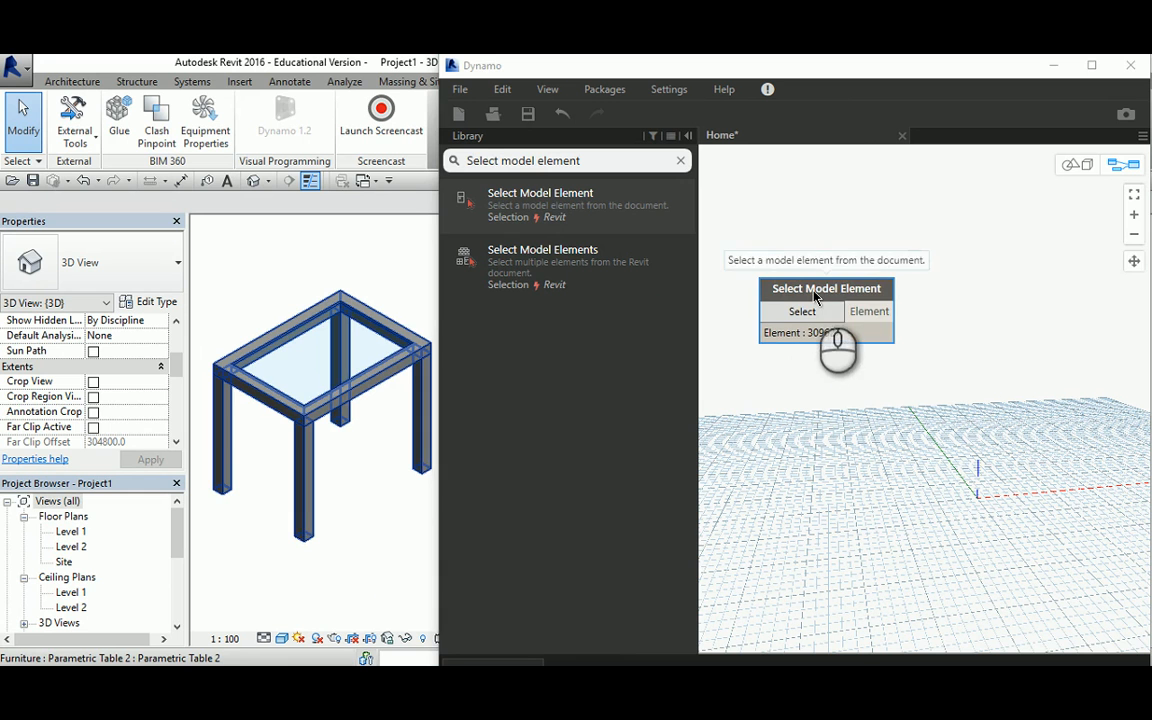
{"action": "left_click_drag", "start_coordinate": [815, 296], "coordinate": [788, 277]}
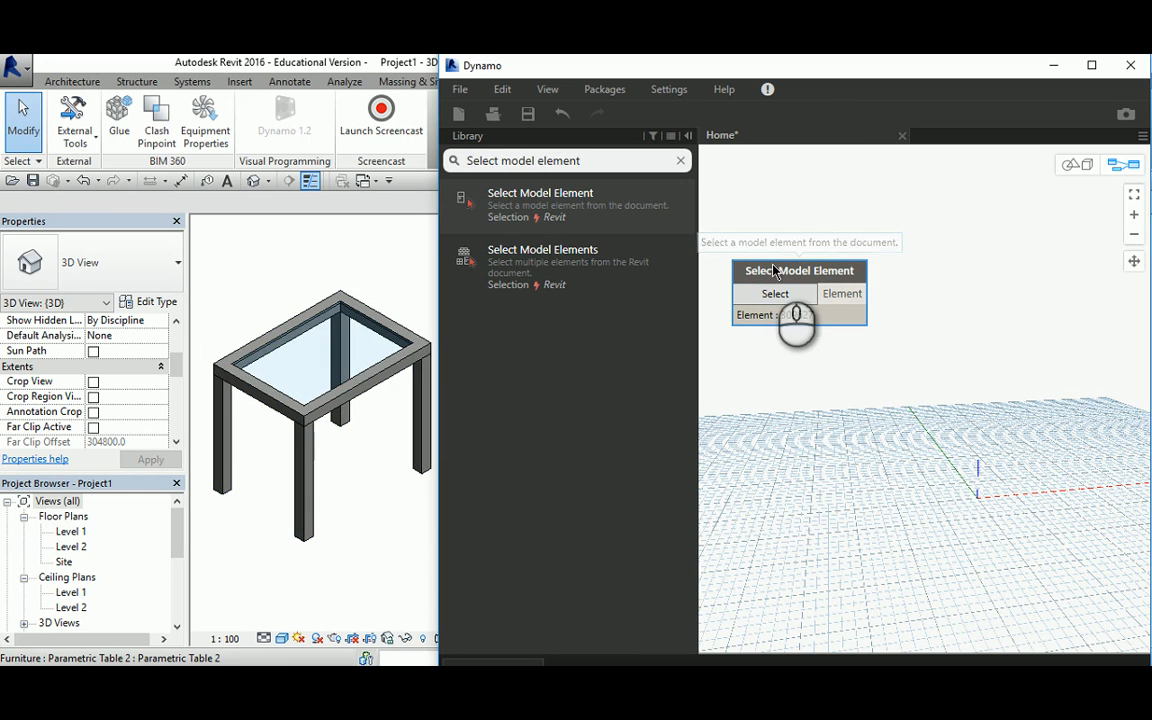
{"action": "left_click_drag", "start_coordinate": [800, 272], "coordinate": [786, 242]}
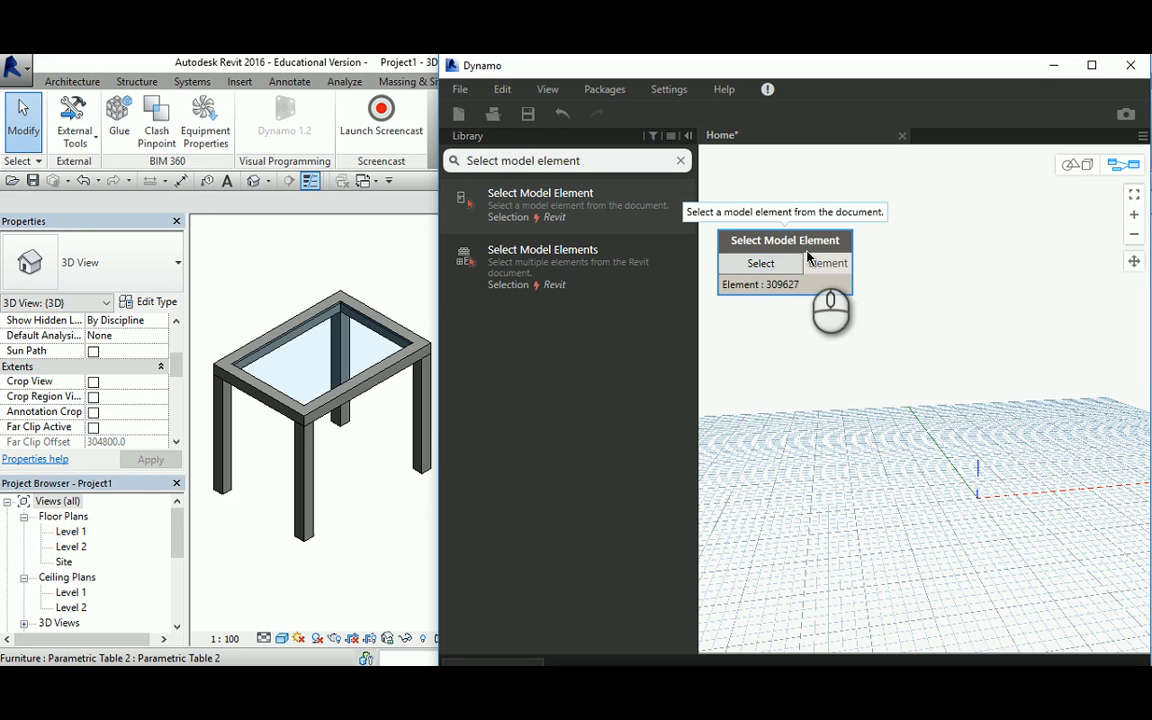
- Add an Element.SetParameterByName node beside Select Model Element and connect the Element output to its element input
{"action": "left_click", "coordinate": [545, 160]}
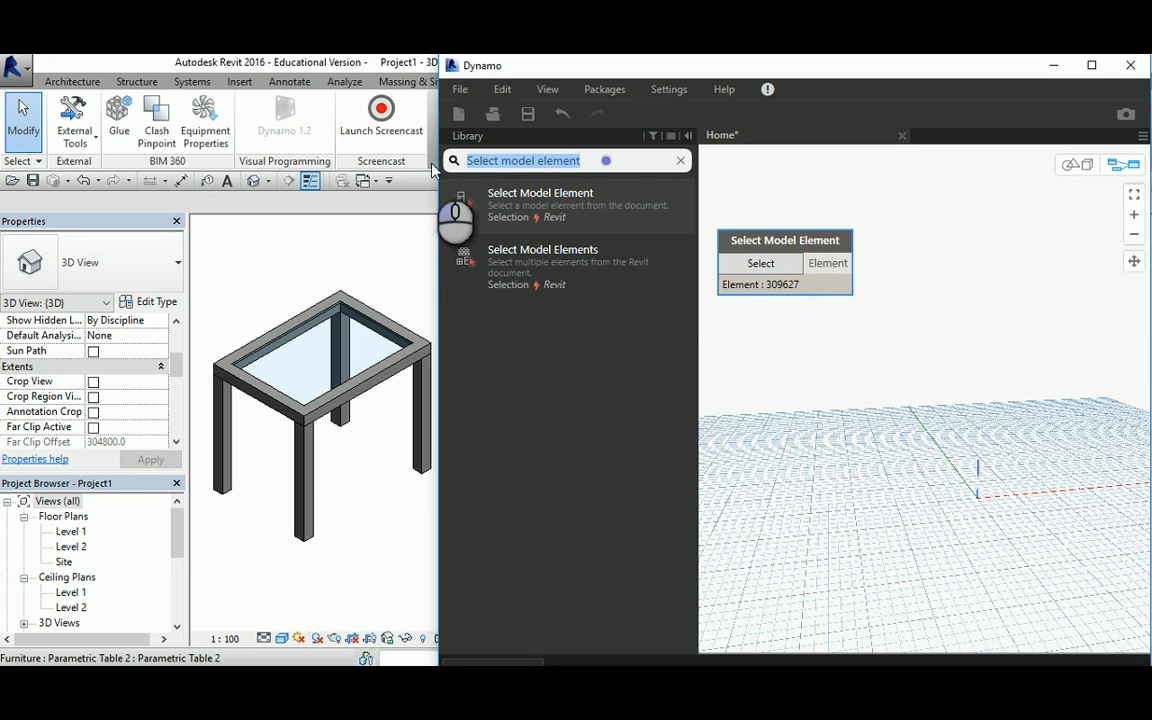
{"action": "type", "text": "set"}
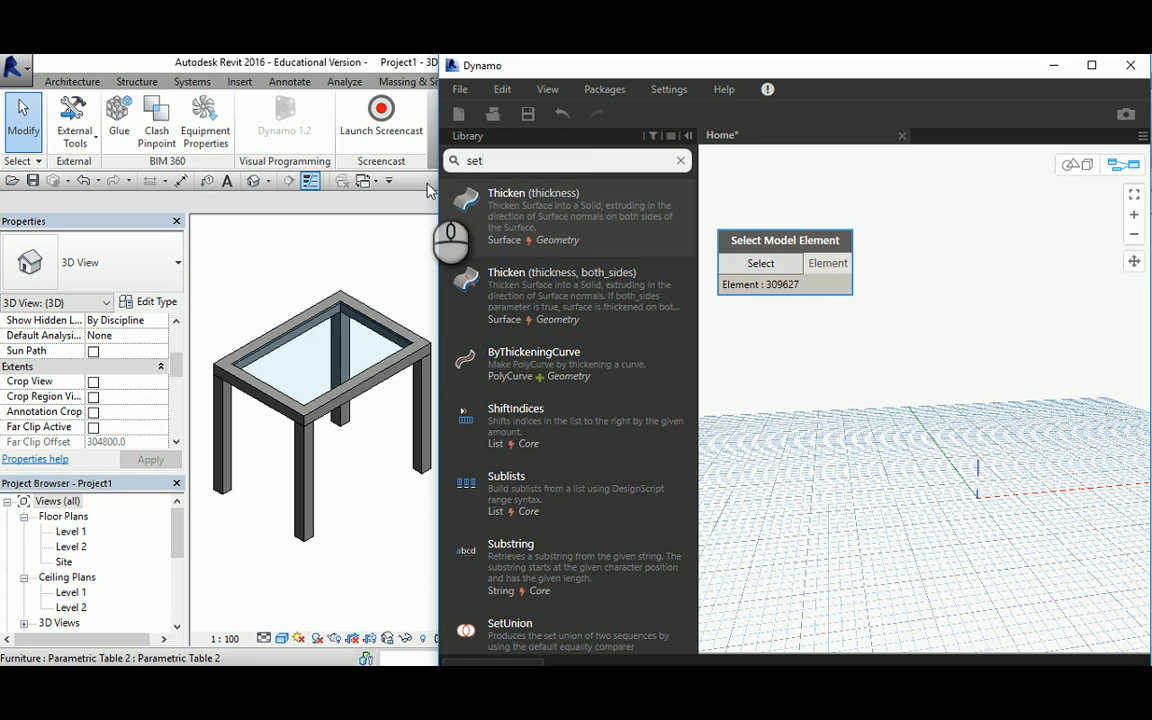
{"action": "type", "text": " para"}
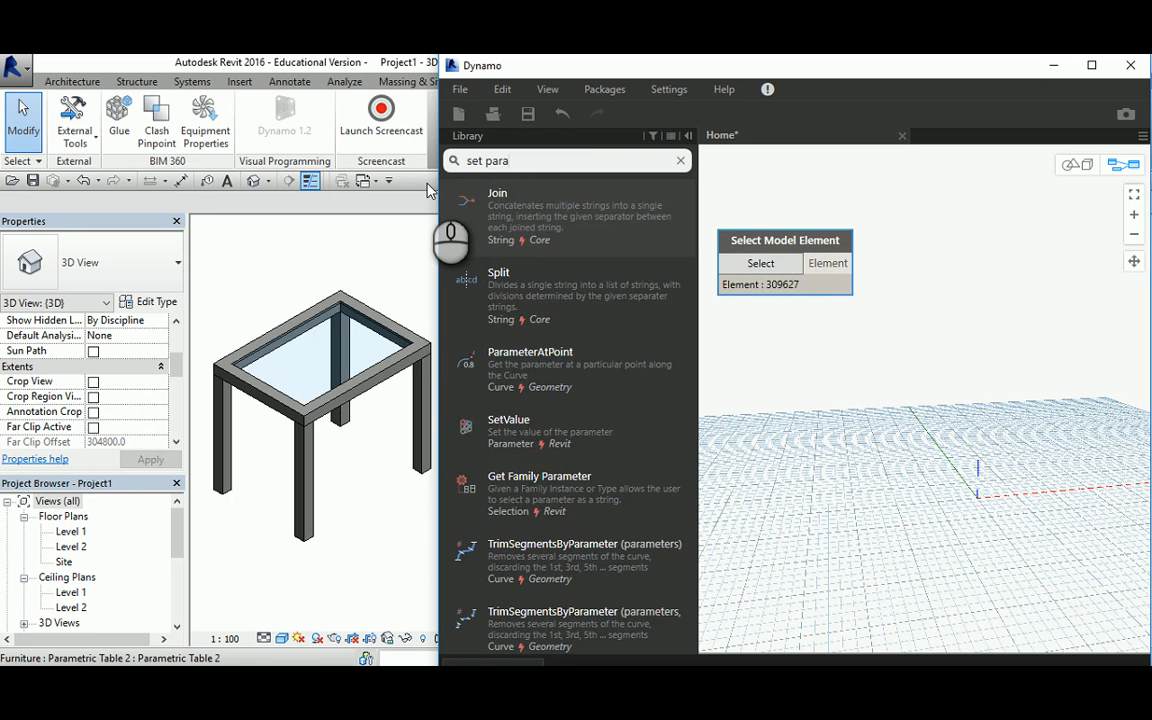
{"action": "type", "text": "meter"}
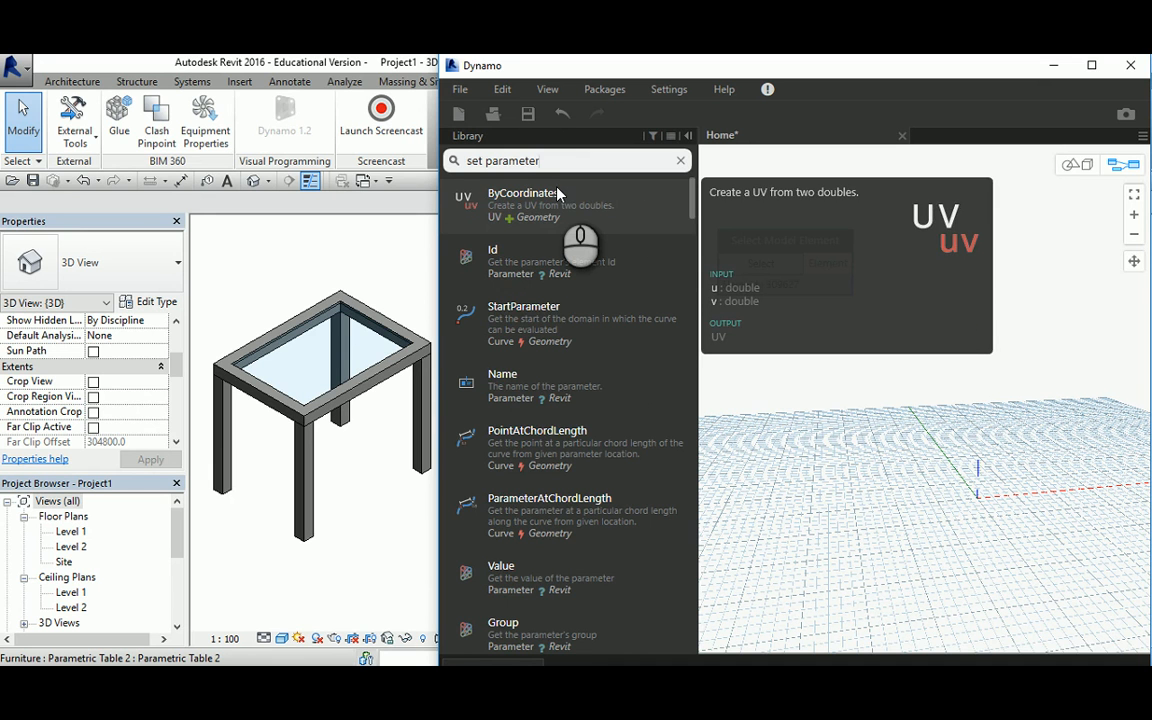
{"action": "type", "text": "by name"}
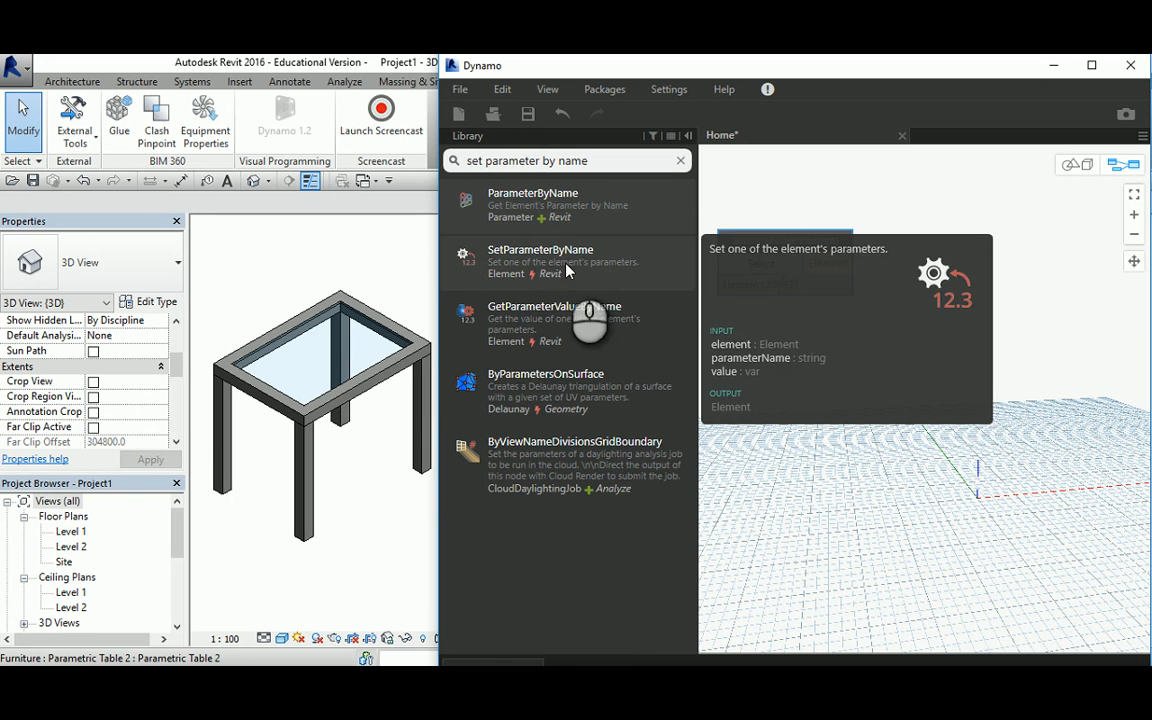
{"action": "left_click", "coordinate": [520, 252]}
{"action": "left_click_drag", "start_coordinate": [1005, 420], "coordinate": [996, 252]}
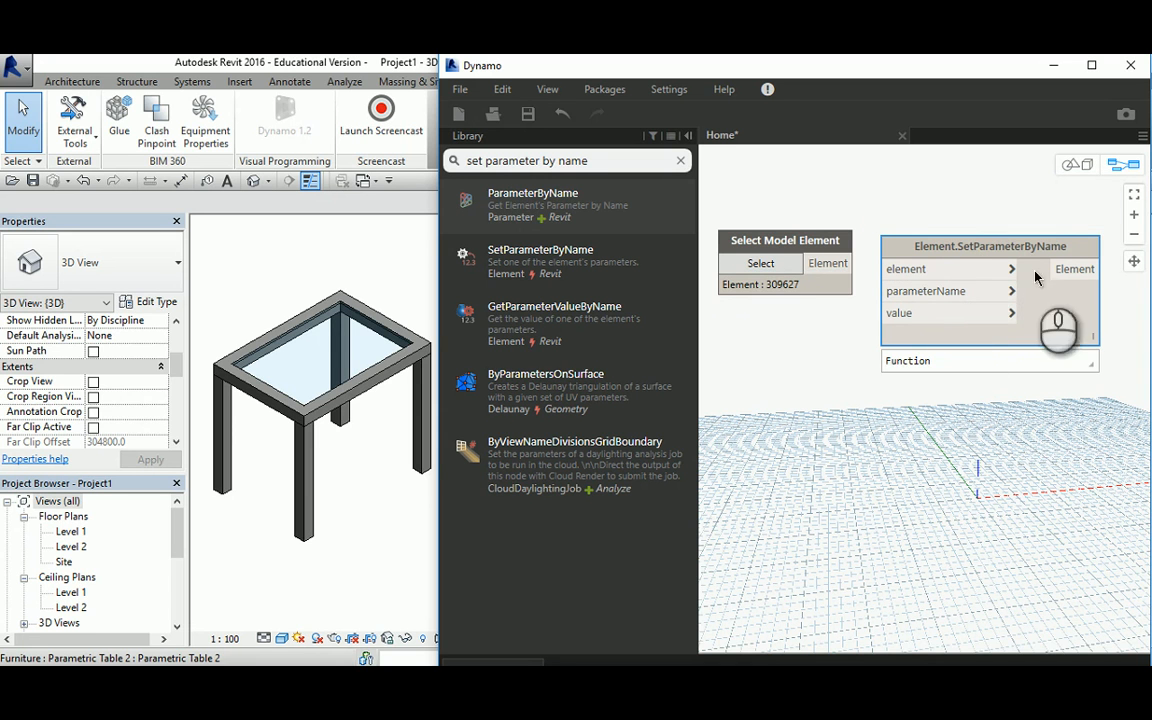
{"action": "left_click_drag", "start_coordinate": [915, 250], "coordinate": [930, 244]}
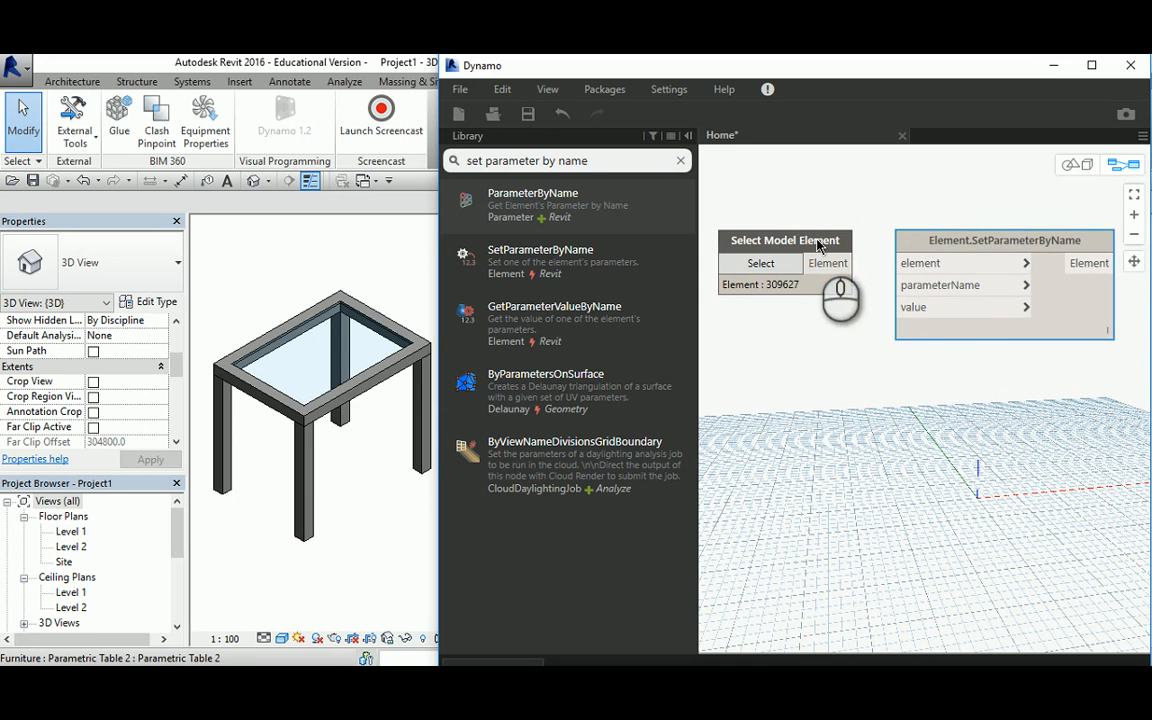
{"action": "left_click_drag", "start_coordinate": [814, 240], "coordinate": [930, 268]}
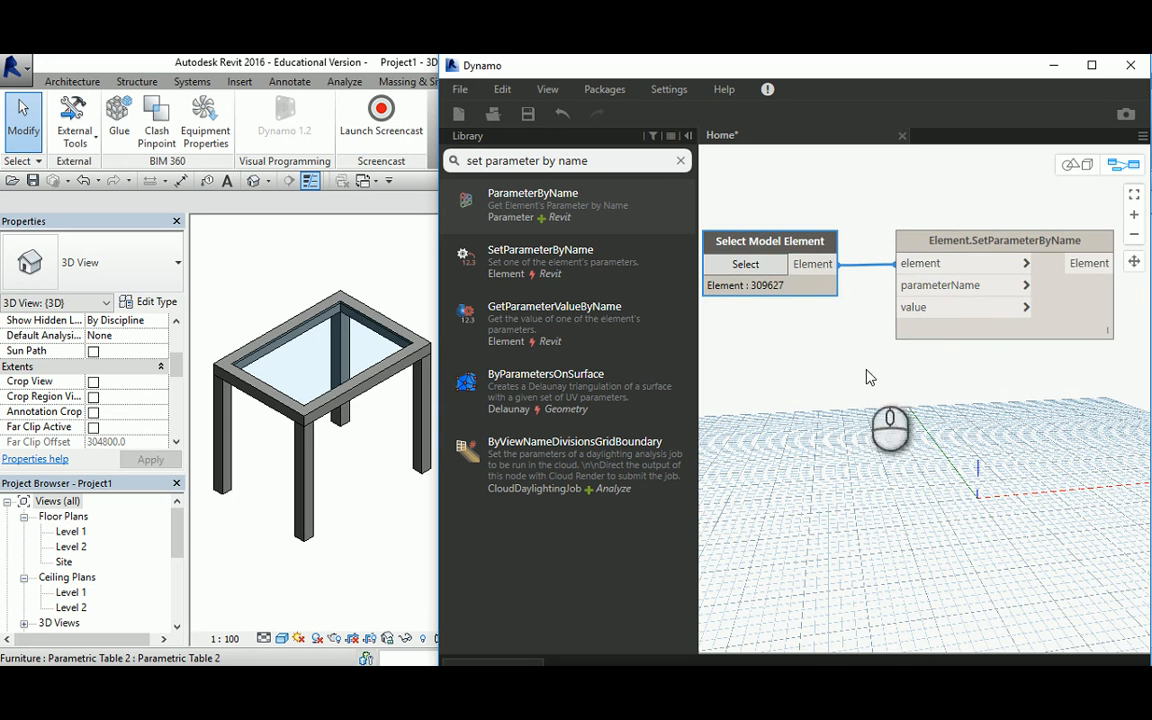
- Search the node library for String and place a String node below the Select Model Element node
{"action": "middle_click_drag", "start_coordinate": [828, 342], "coordinate": [848, 334]}
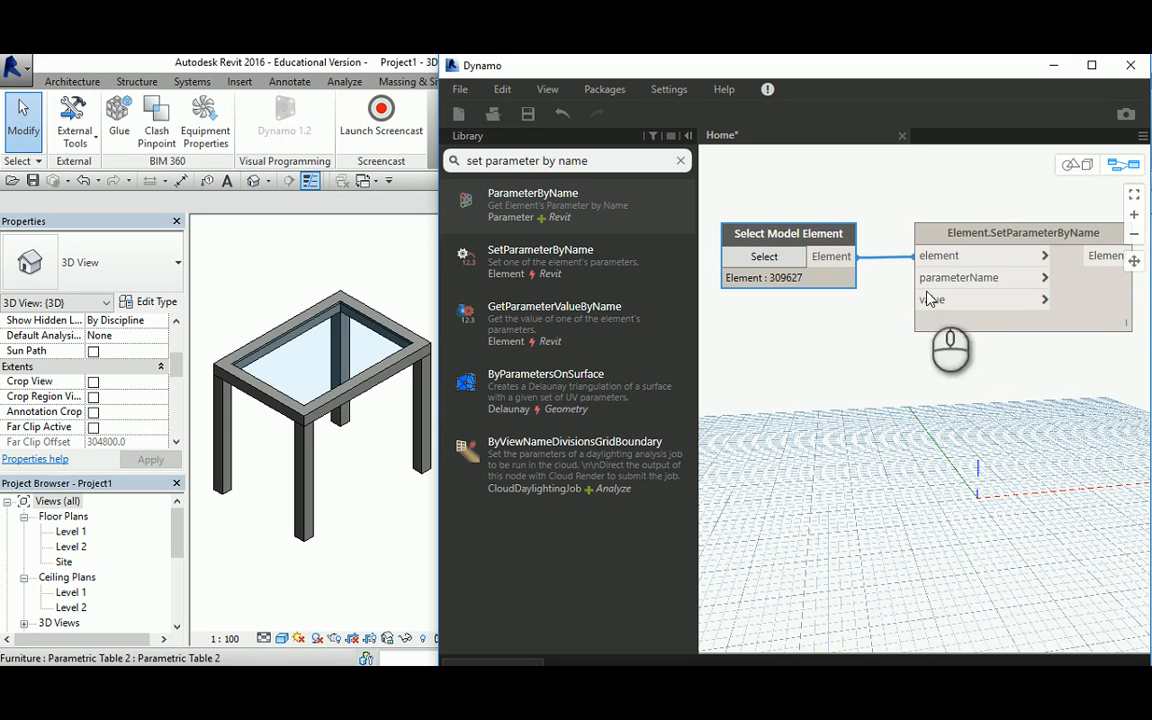
{"action": "left_click", "coordinate": [600, 160]}
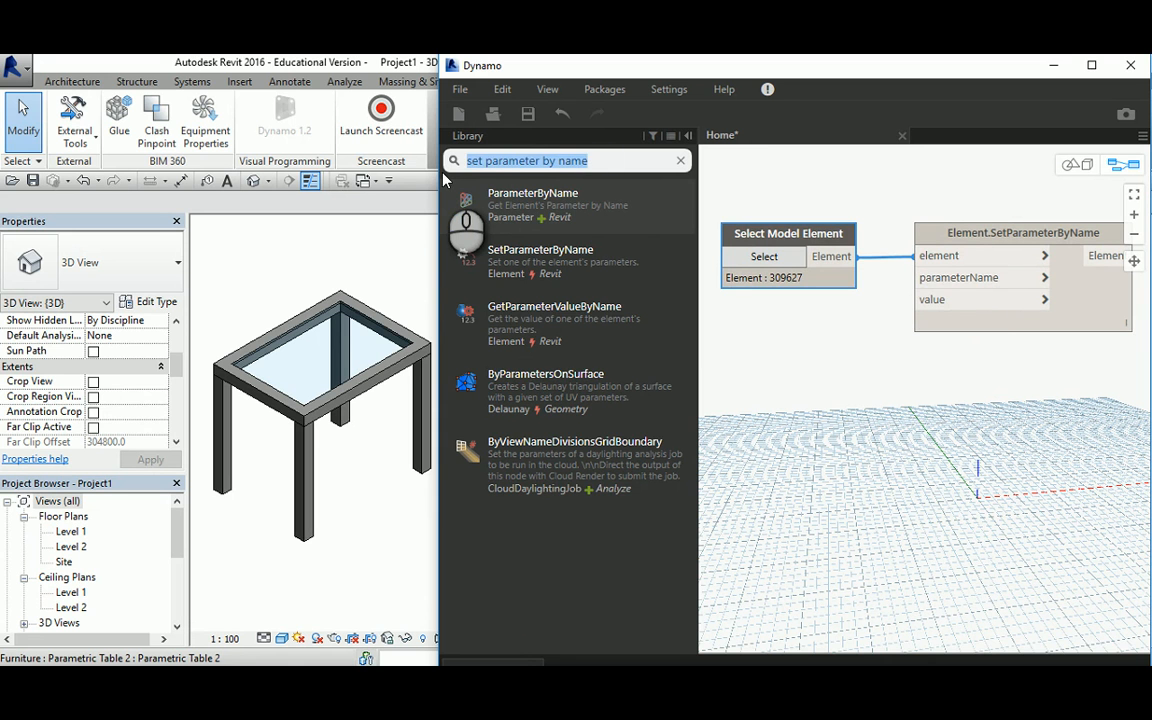
{"action": "type", "text": "String"}
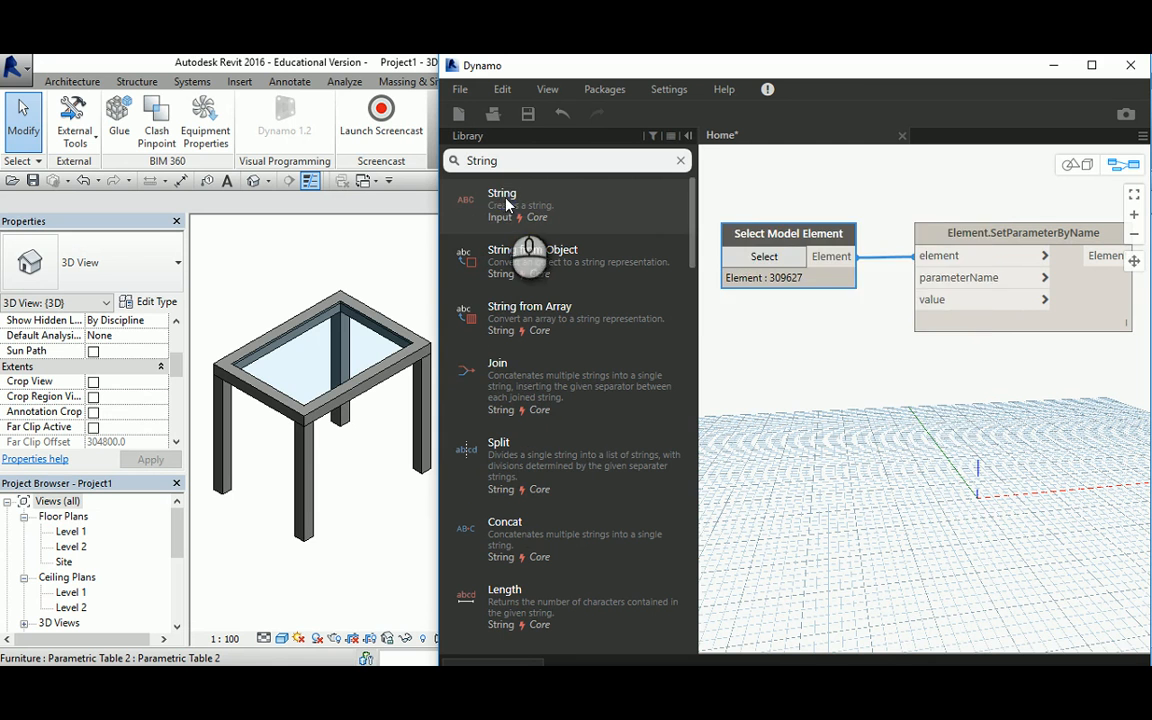
{"action": "left_click_drag", "start_coordinate": [502, 200], "coordinate": [812, 352]}
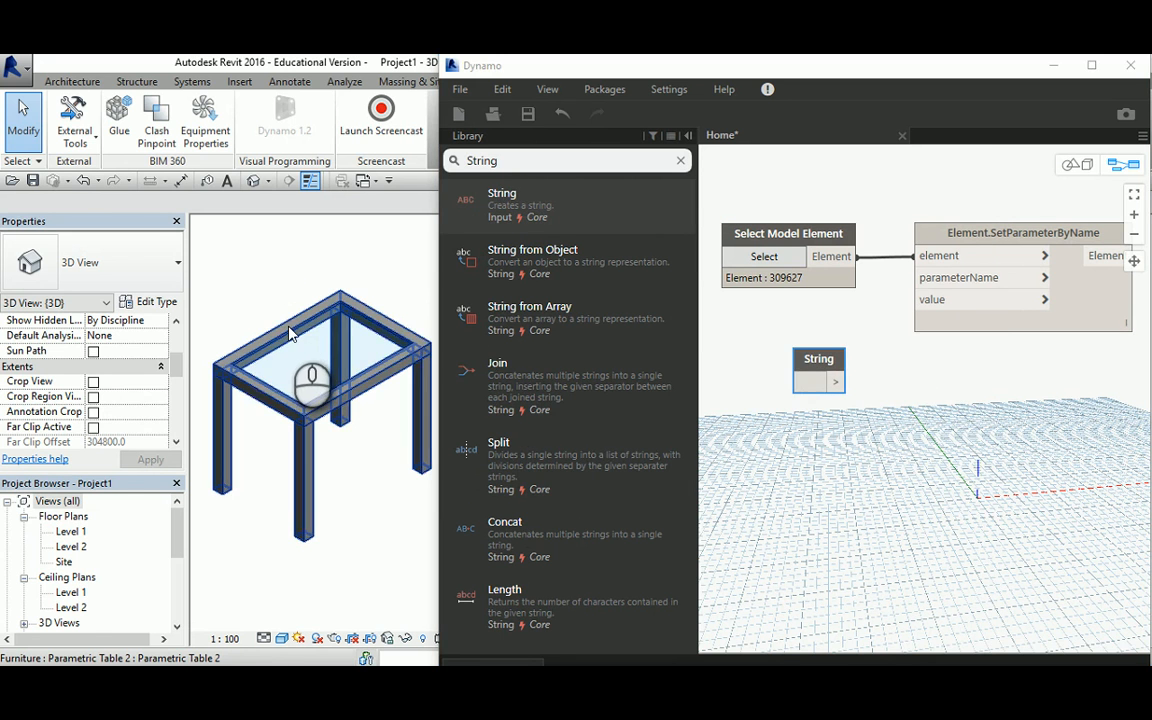
- Check the table's dimension parameter names, enter Length in the String node and connect it to the parameterName input
{"action": "left_click", "coordinate": [290, 327]}
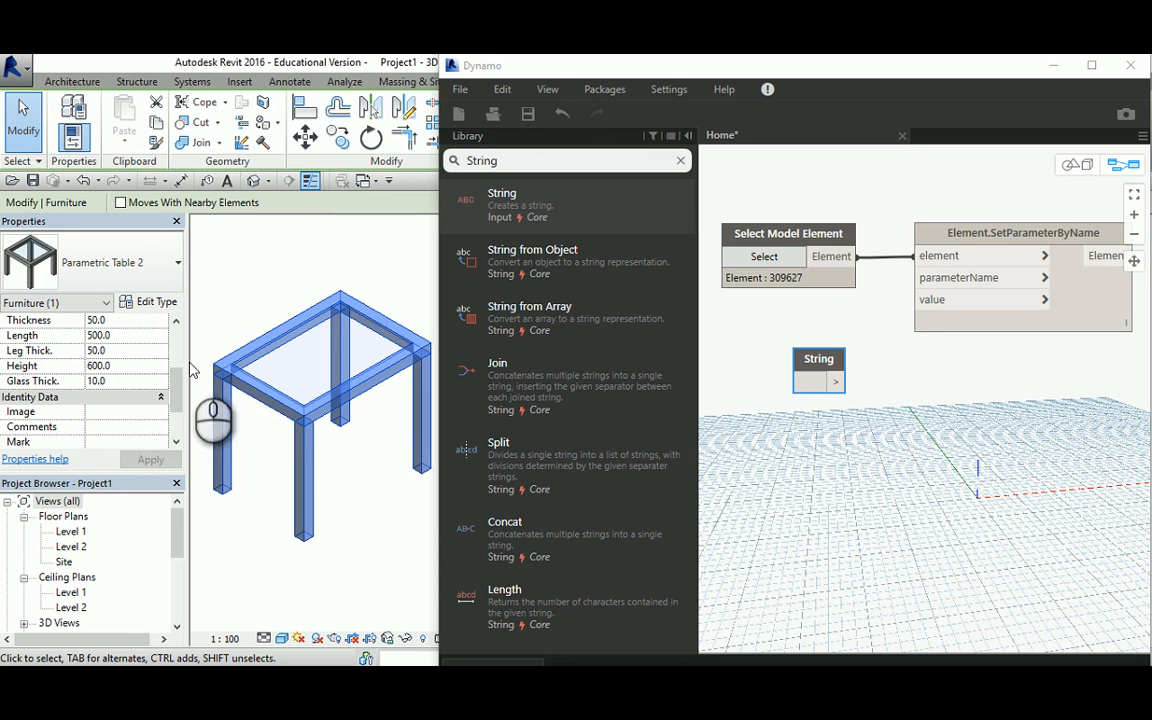
{"action": "scroll", "coordinate": [181, 381], "scroll_direction": "up", "scroll_amount": 1}
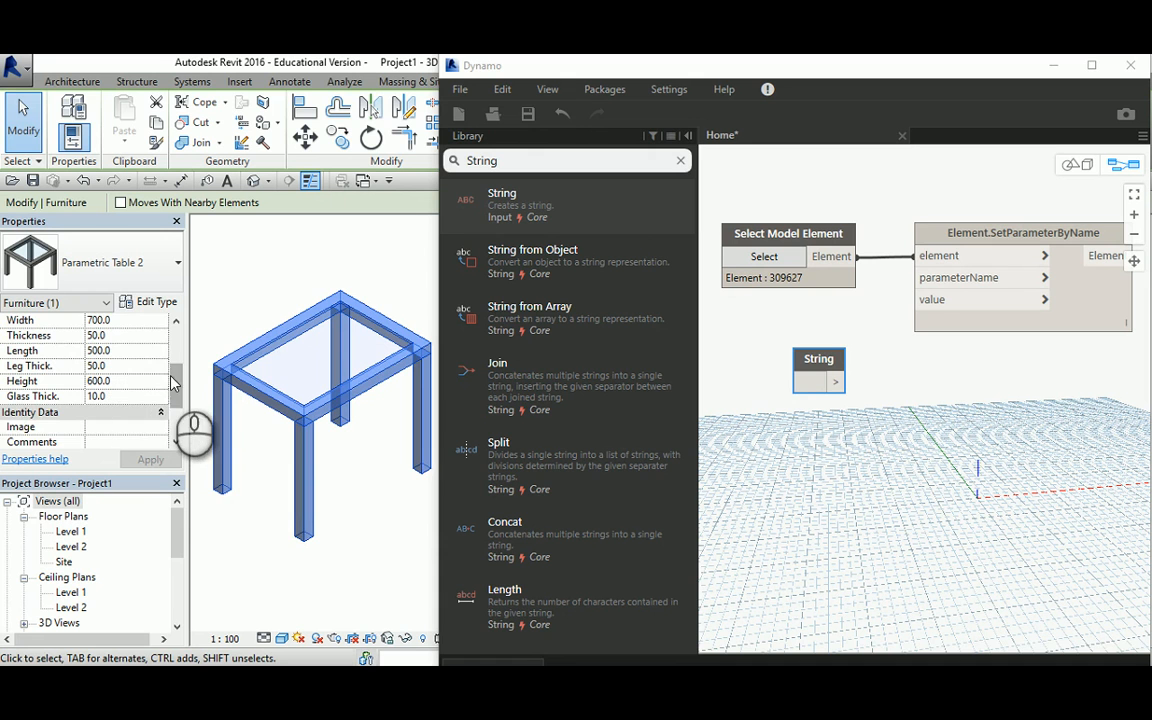
{"action": "scroll", "coordinate": [176, 380], "scroll_direction": "up", "scroll_amount": 1}
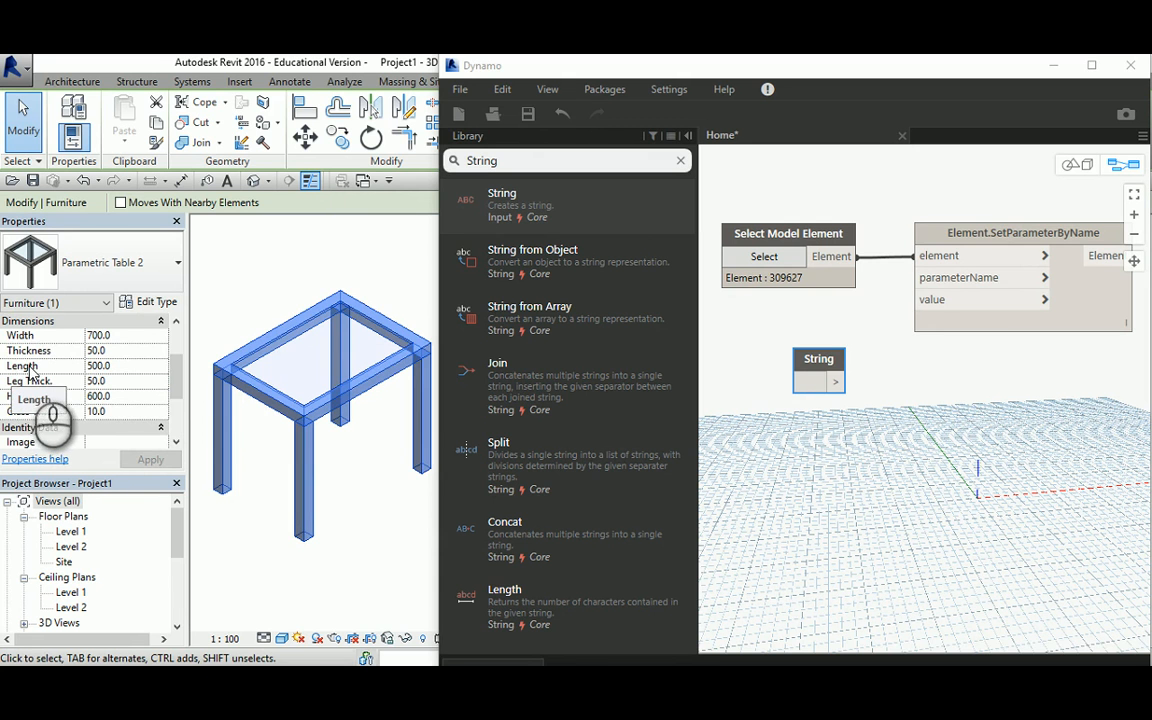
{"action": "left_click", "coordinate": [810, 381]}
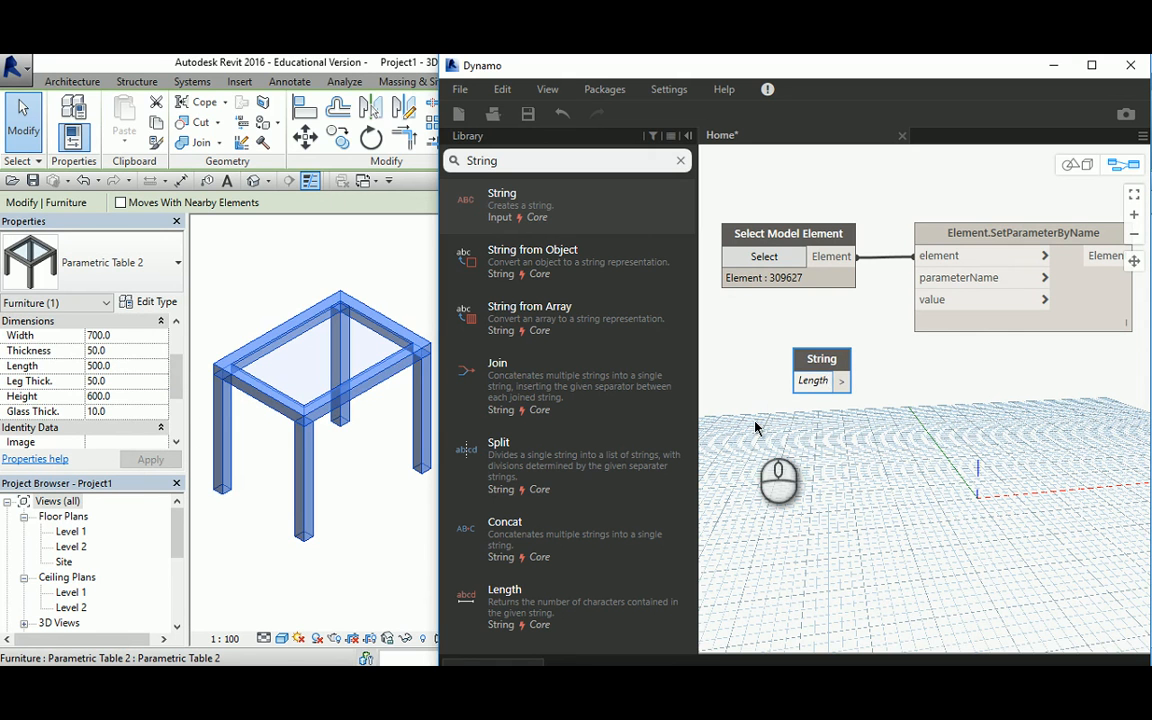
{"action": "left_click_drag", "start_coordinate": [804, 360], "coordinate": [957, 283]}
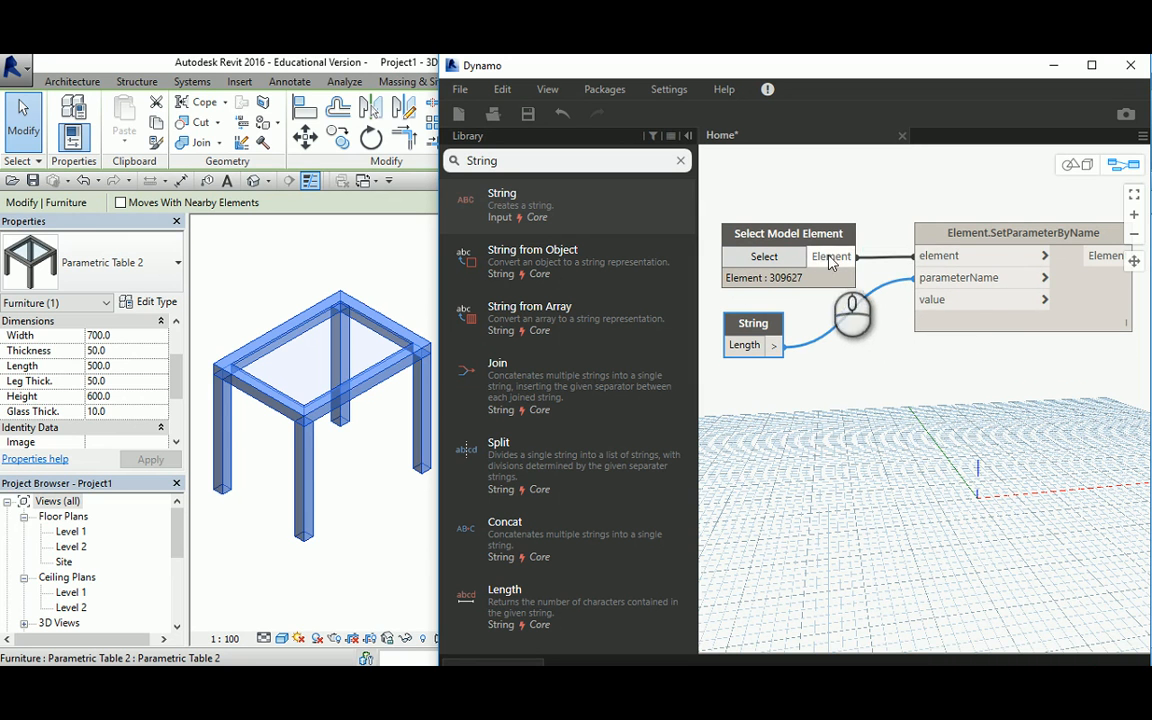
- Search the node library for slider and place an Integer Slider node below the String node
{"action": "left_click_drag", "start_coordinate": [831, 257], "coordinate": [918, 256]}
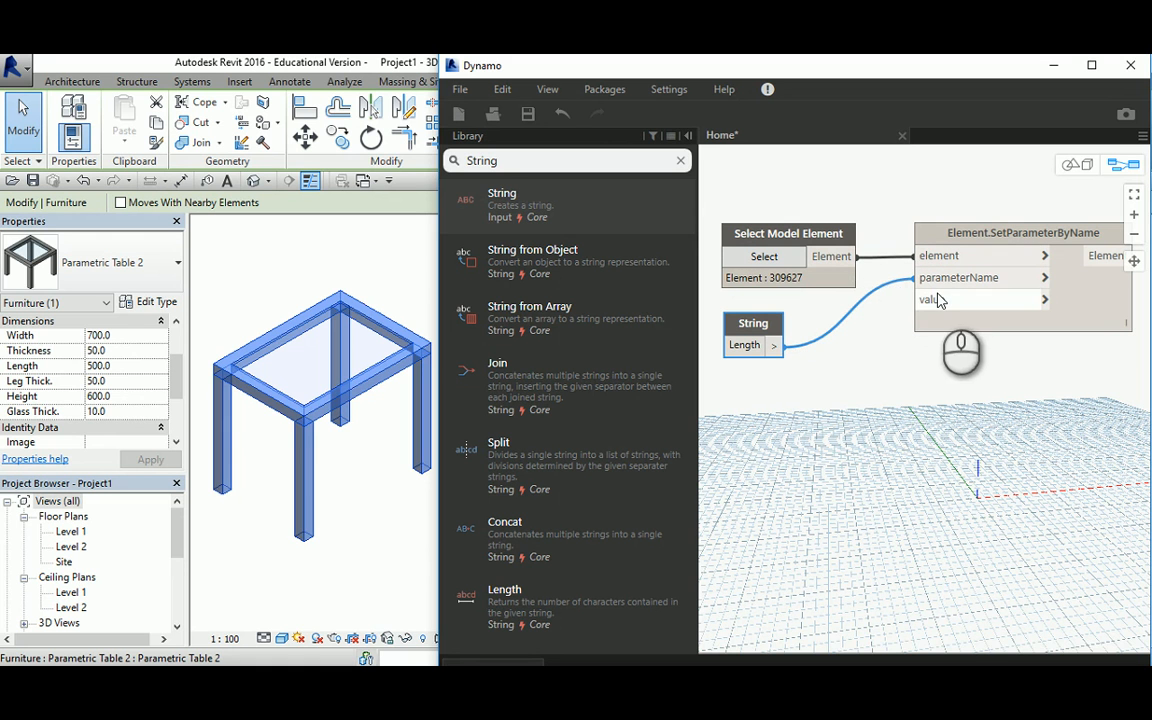
{"action": "double_click", "coordinate": [499, 157]}
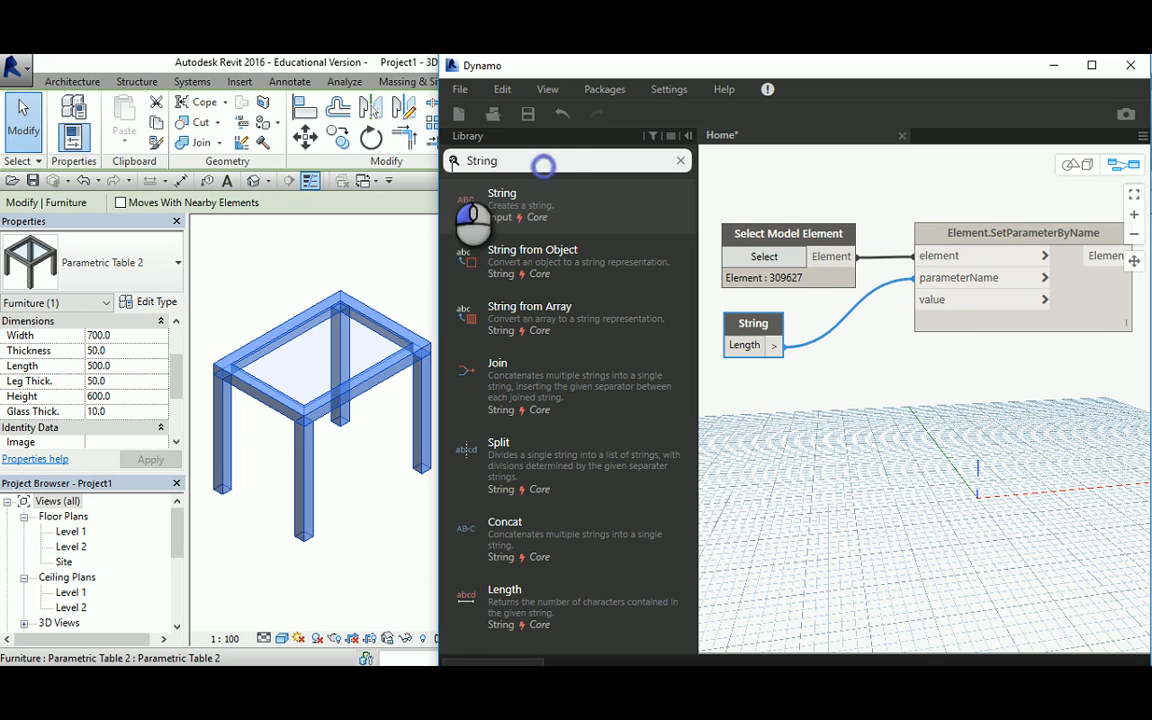
{"action": "type", "text": "slider"}
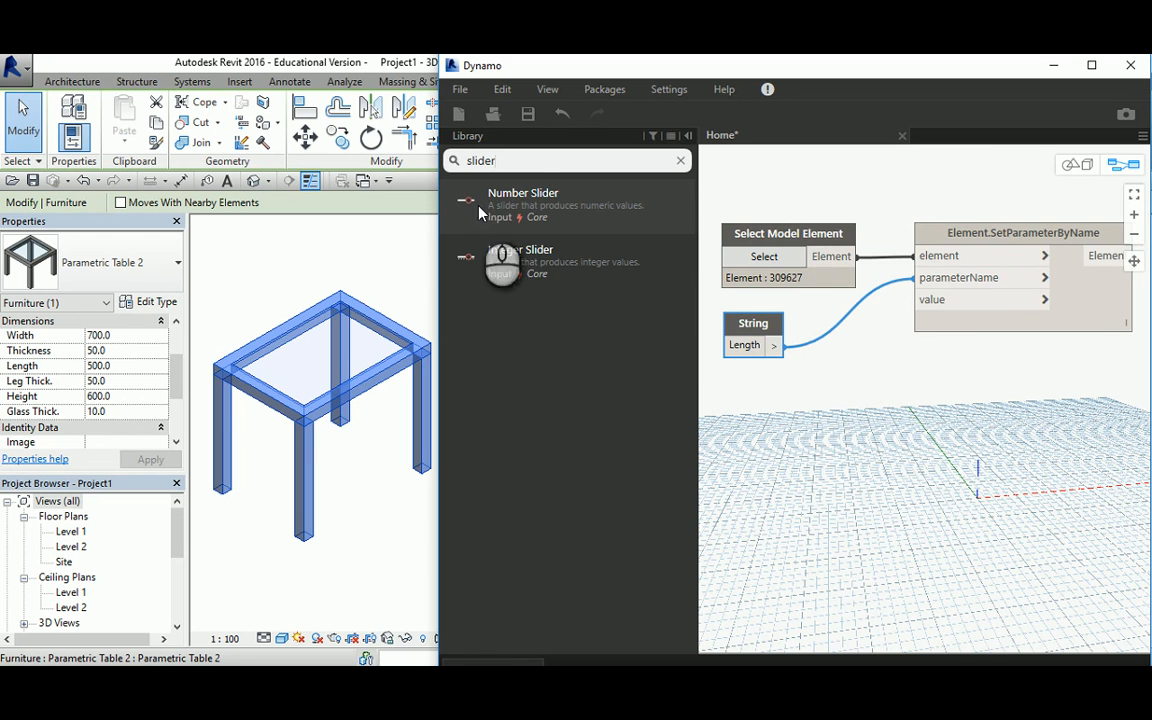
{"action": "mouse_move", "coordinate": [511, 238]}
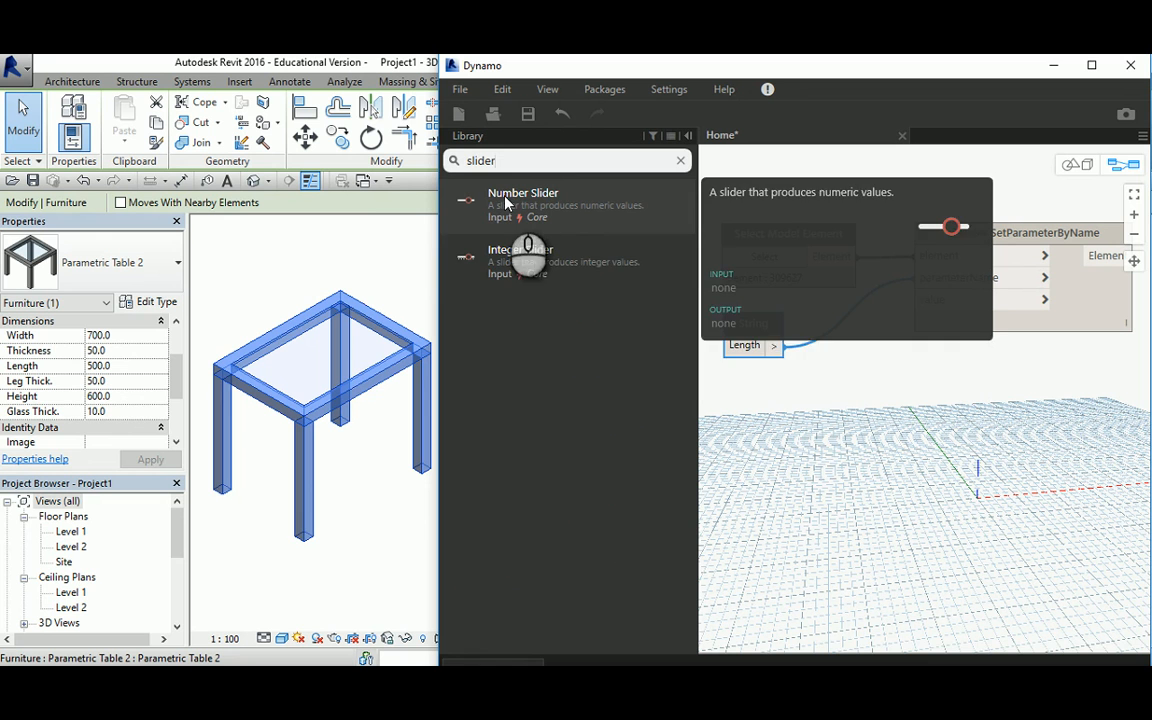
{"action": "mouse_move", "coordinate": [520, 270]}
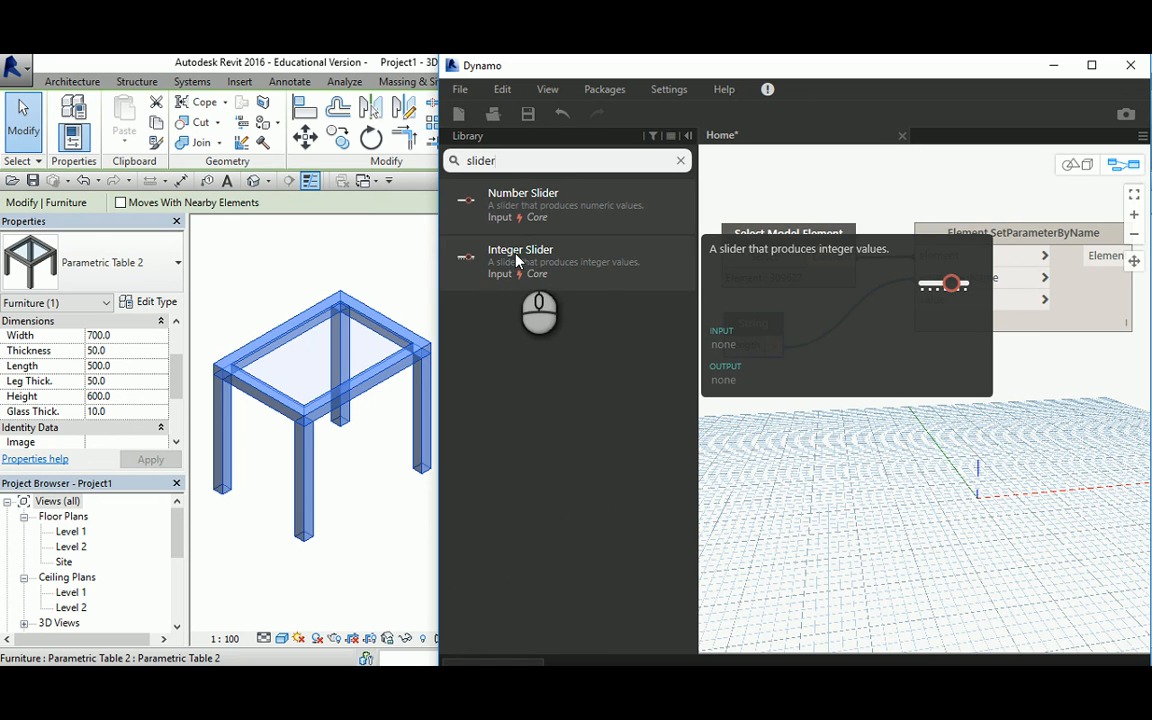
{"action": "left_click", "coordinate": [517, 261]}
{"action": "left_click_drag", "start_coordinate": [985, 430], "coordinate": [785, 399]}
- Set the Integer Slider's minimum to 300 and maximum to 2000, and edit its step increment
{"action": "left_click", "coordinate": [733, 416]}
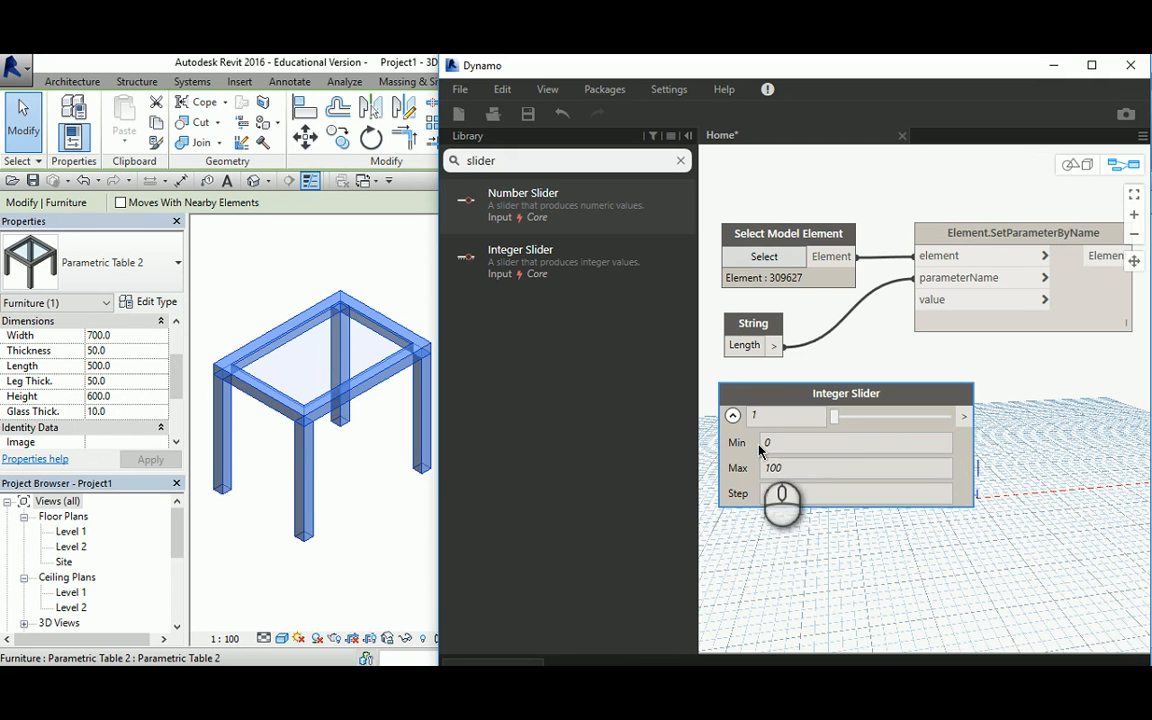
{"action": "double_click", "coordinate": [788, 446]}
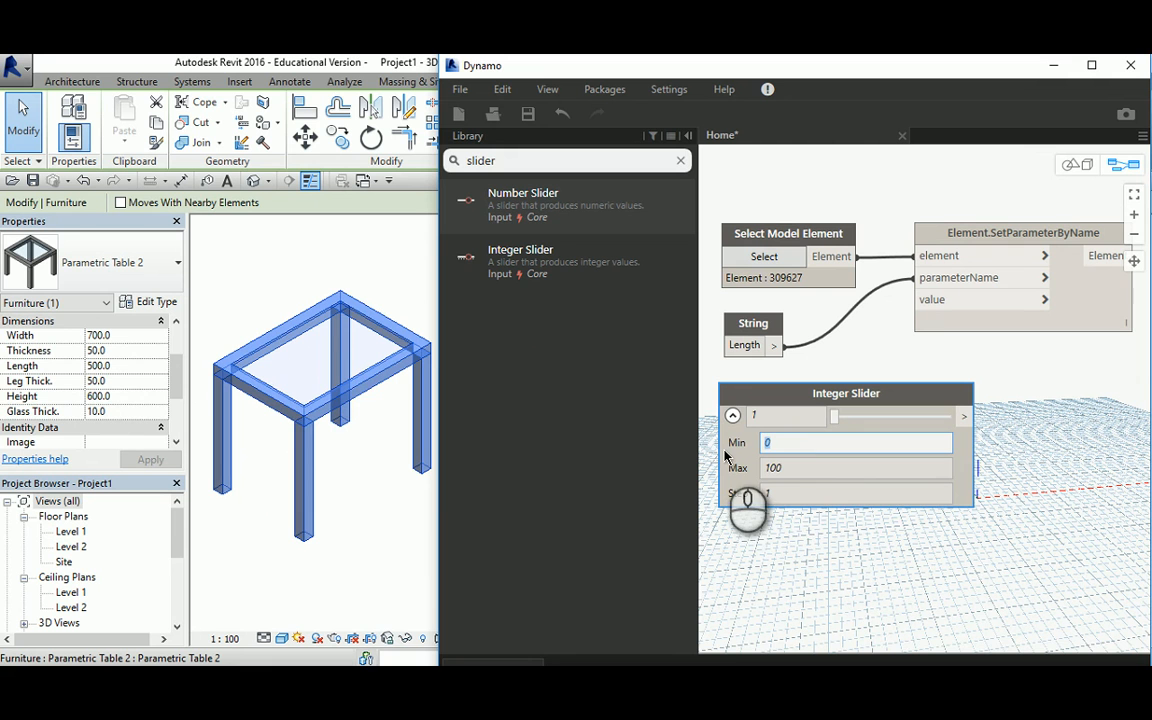
{"action": "double_click", "coordinate": [795, 472]}
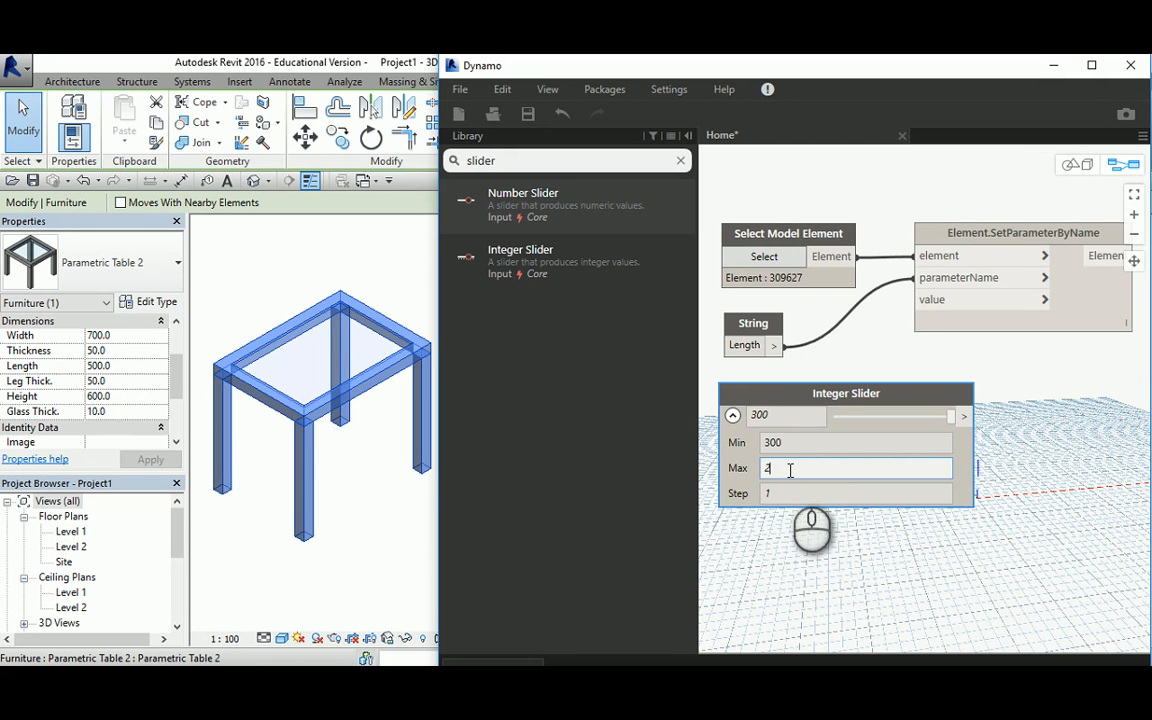
{"action": "double_click", "coordinate": [785, 493]}
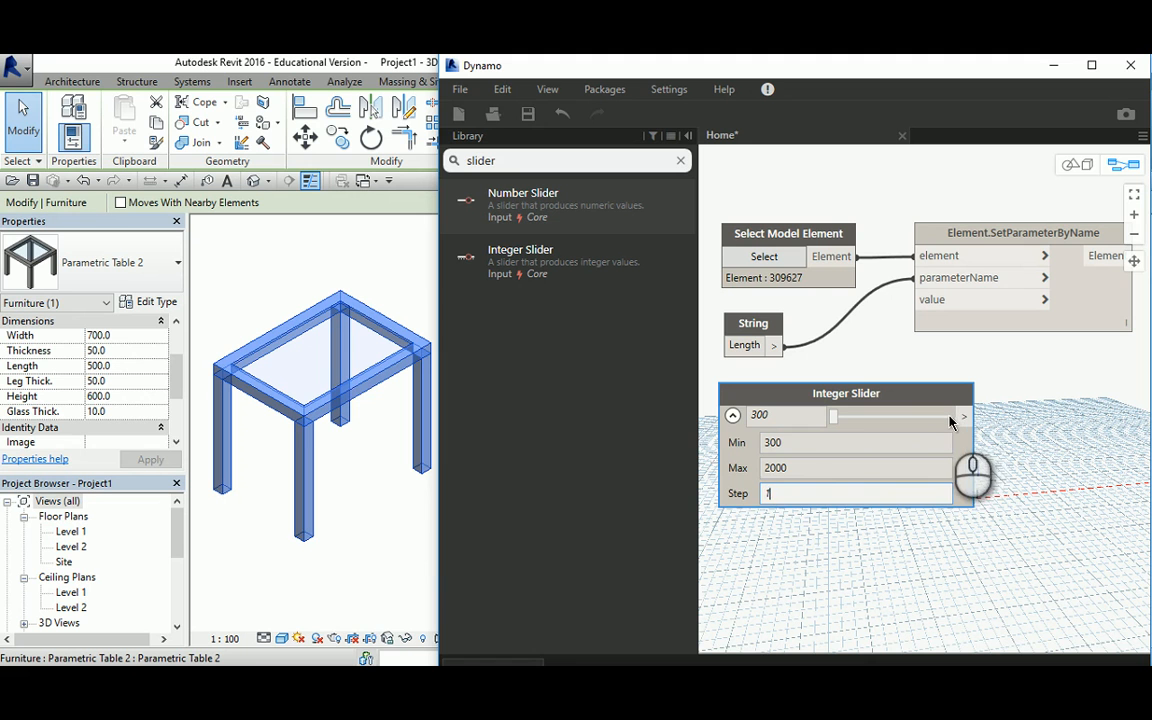
{"action": "left_click", "coordinate": [732, 415]}
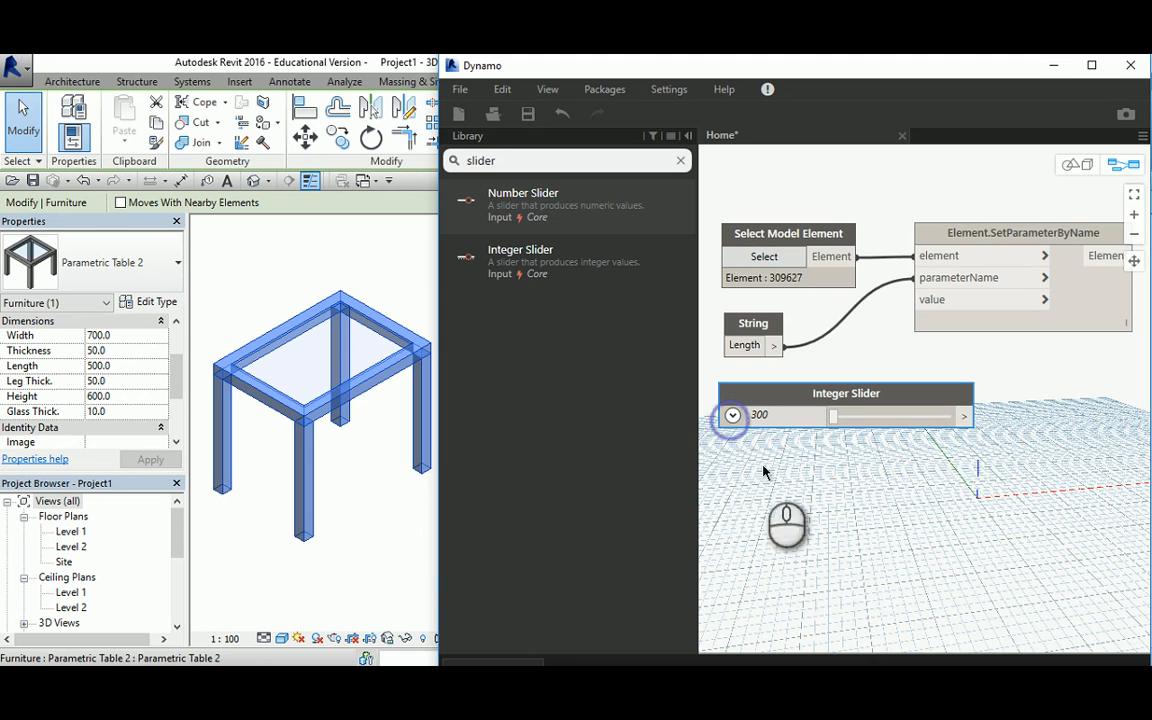
- Connect the Integer Slider output to the value input of Element.SetParameterByName
{"action": "left_click_drag", "start_coordinate": [965, 415], "coordinate": [916, 299]}
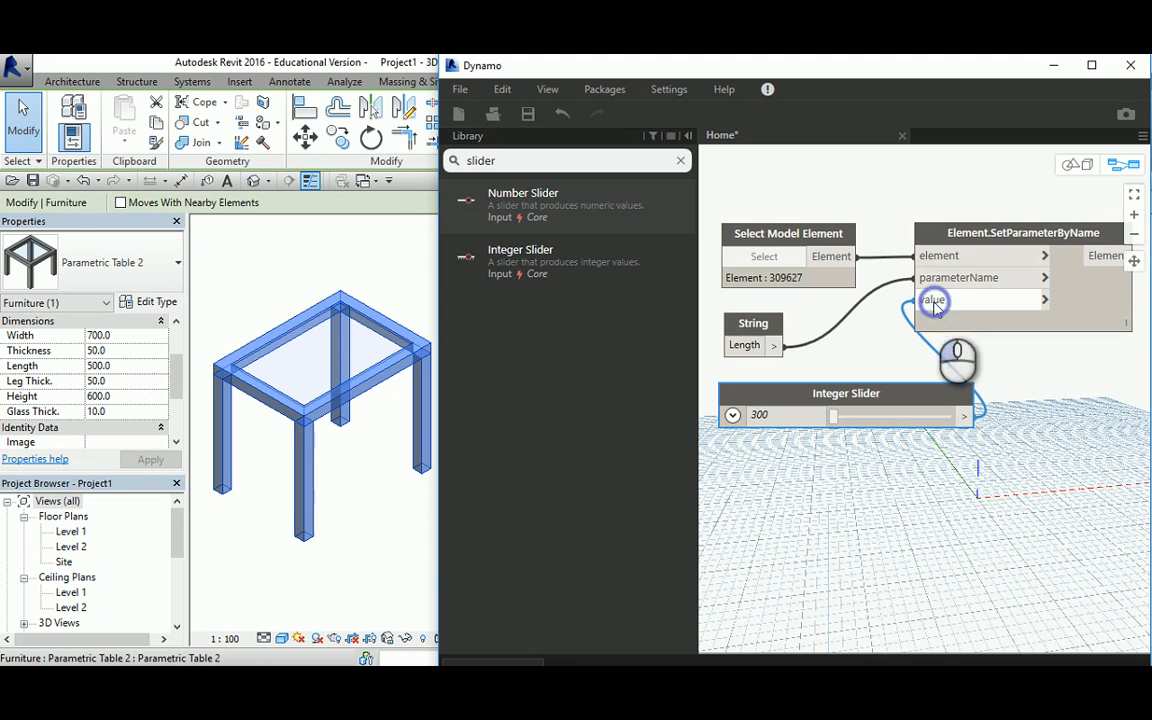
{"action": "middle_click_drag", "start_coordinate": [298, 405], "coordinate": [335, 357]}
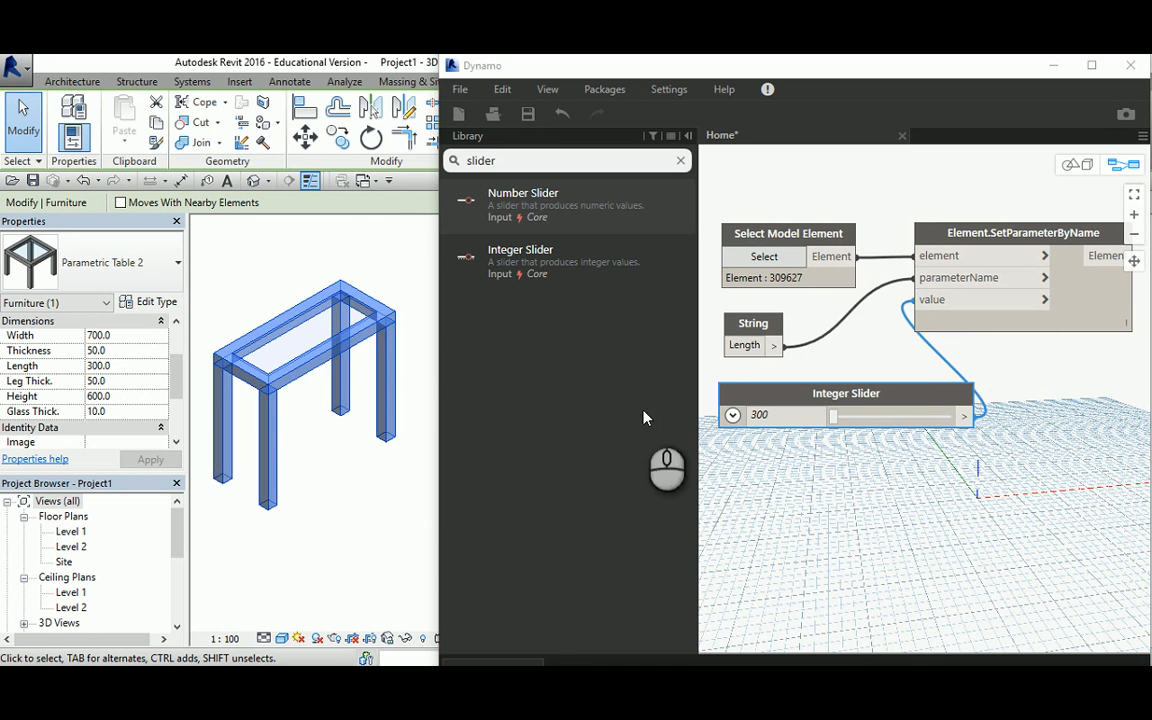
{"action": "left_click", "coordinate": [966, 424]}
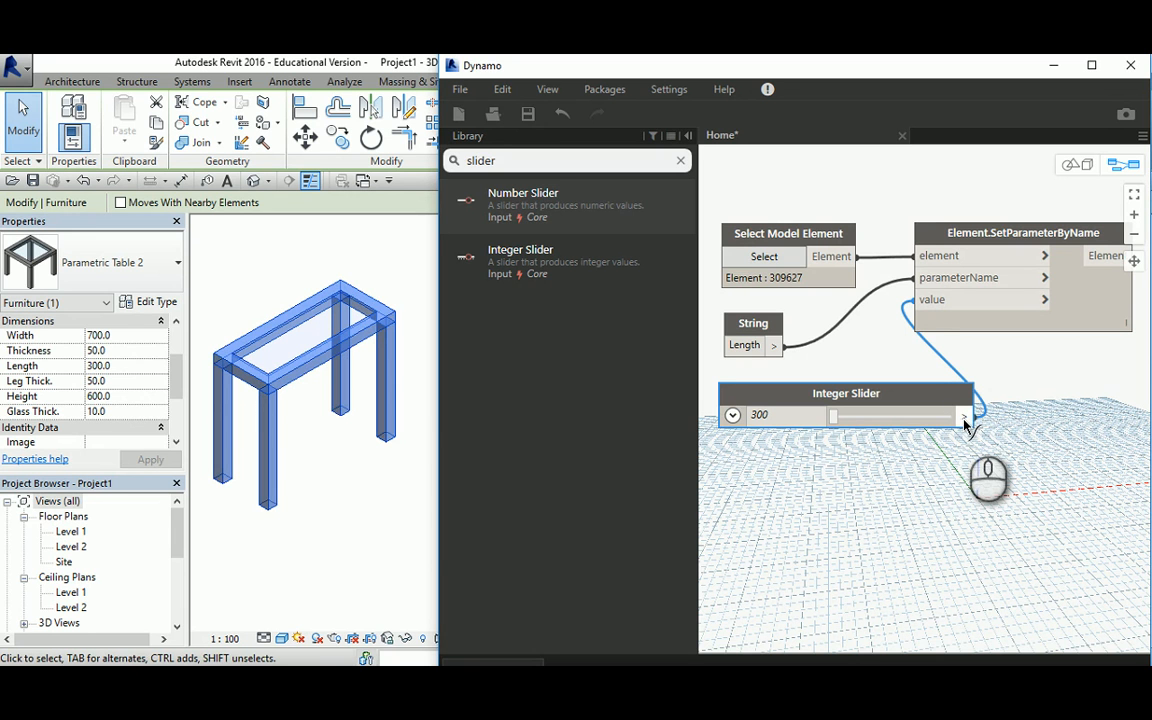
{"action": "left_click", "coordinate": [966, 476]}
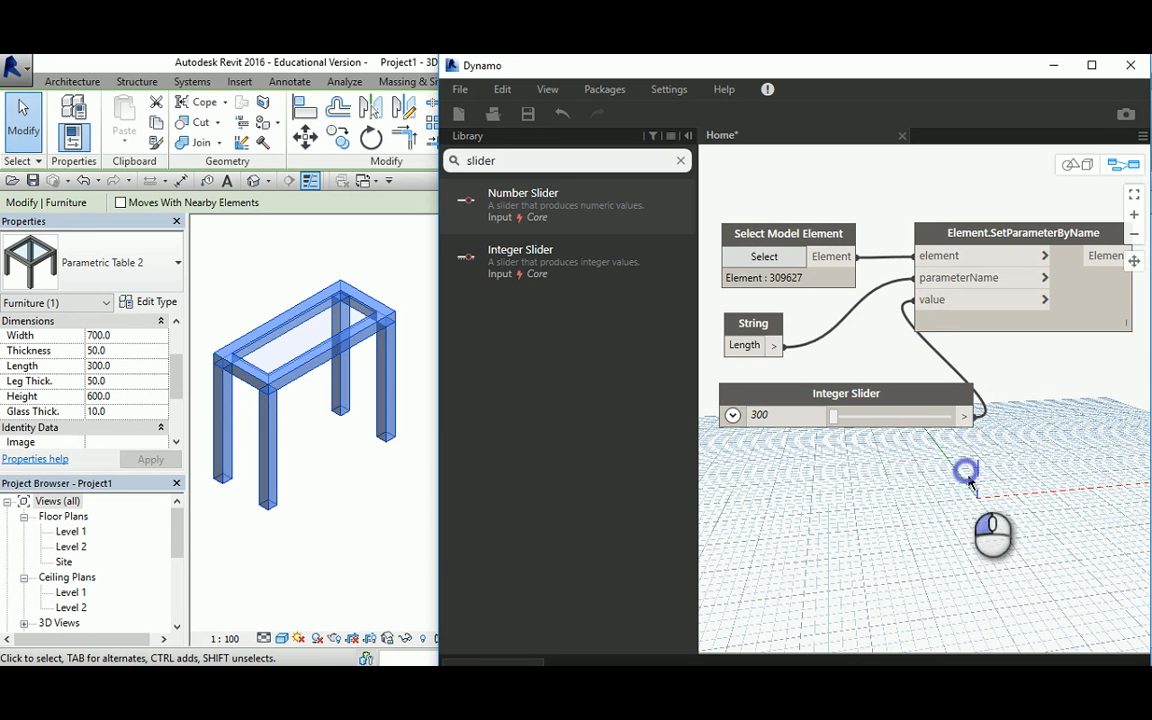
{"action": "left_click_drag", "start_coordinate": [960, 422], "coordinate": [927, 458]}
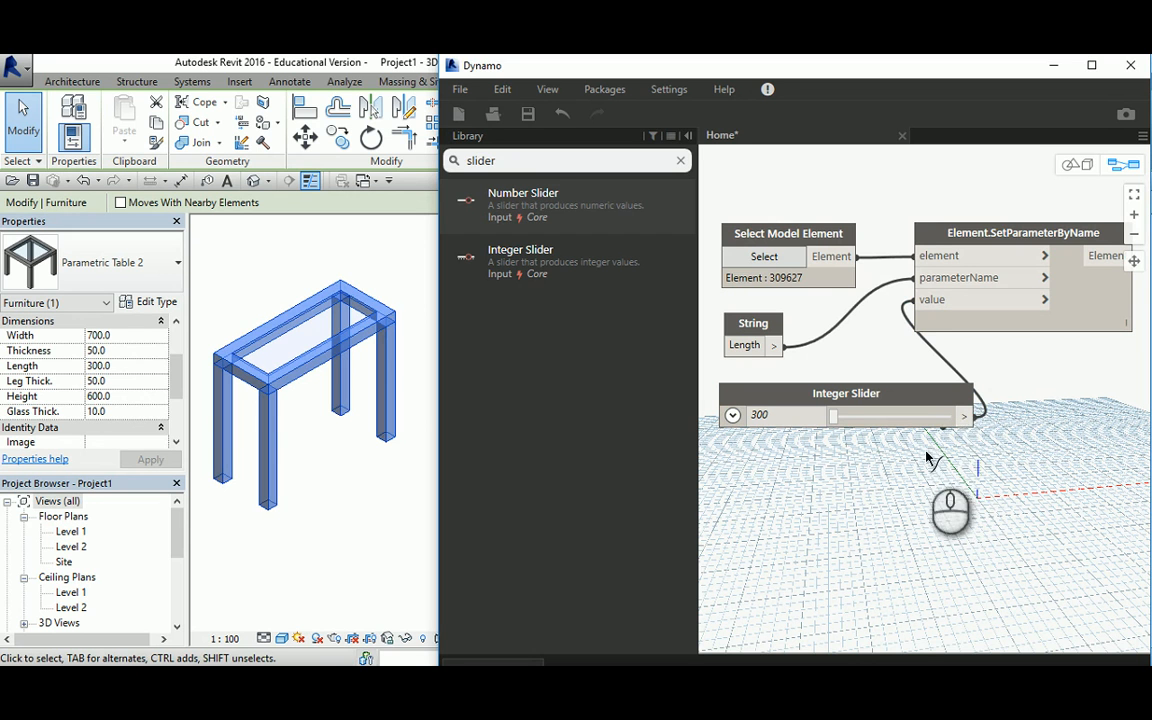
- Try the Length slider at 1400, view the table in the model, and reduce the slider to 800
{"action": "left_click_drag", "start_coordinate": [838, 421], "coordinate": [848, 393]}
{"action": "left_click", "coordinate": [843, 396]}
{"action": "mouse_move", "coordinate": [903, 422]}
{"action": "left_mouse_down"}
{"action": "mouse_move", "coordinate": [936, 422]}
{"action": "mouse_move", "coordinate": [915, 420]}
{"action": "left_mouse_up"}
{"action": "left_click", "coordinate": [378, 335]}
{"action": "scroll", "coordinate": [336, 342], "scroll_direction": "down", "scroll_amount": 4}
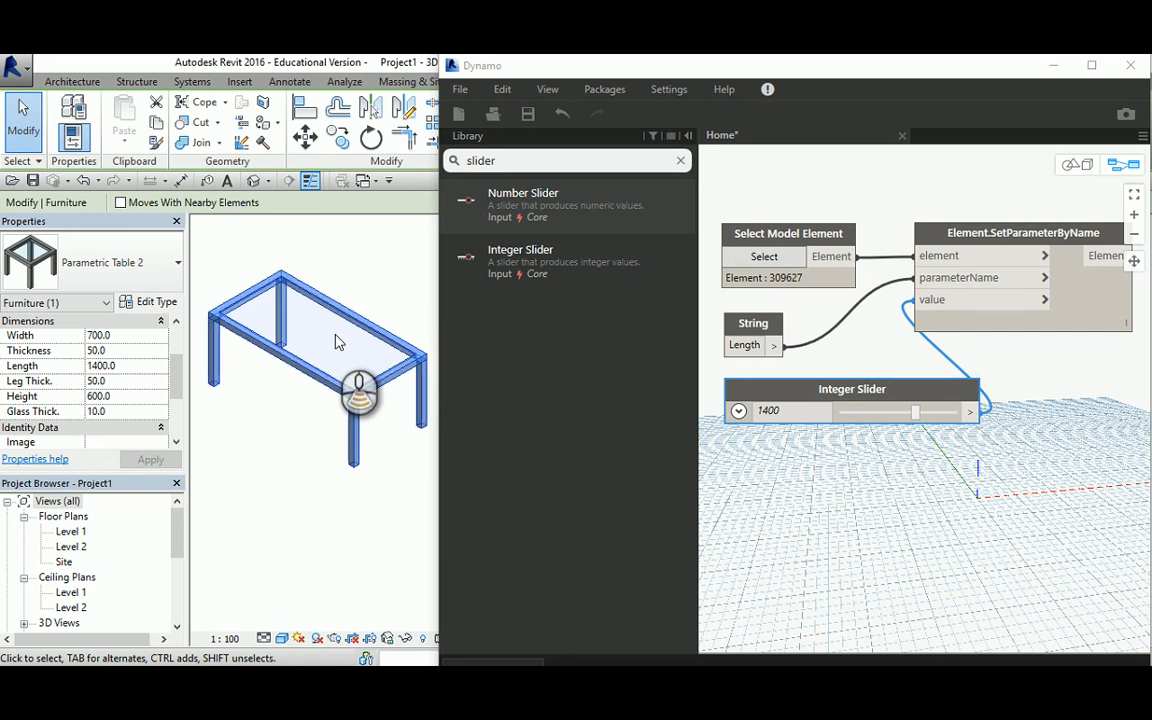
{"action": "left_click_drag", "start_coordinate": [918, 418], "coordinate": [884, 420]}
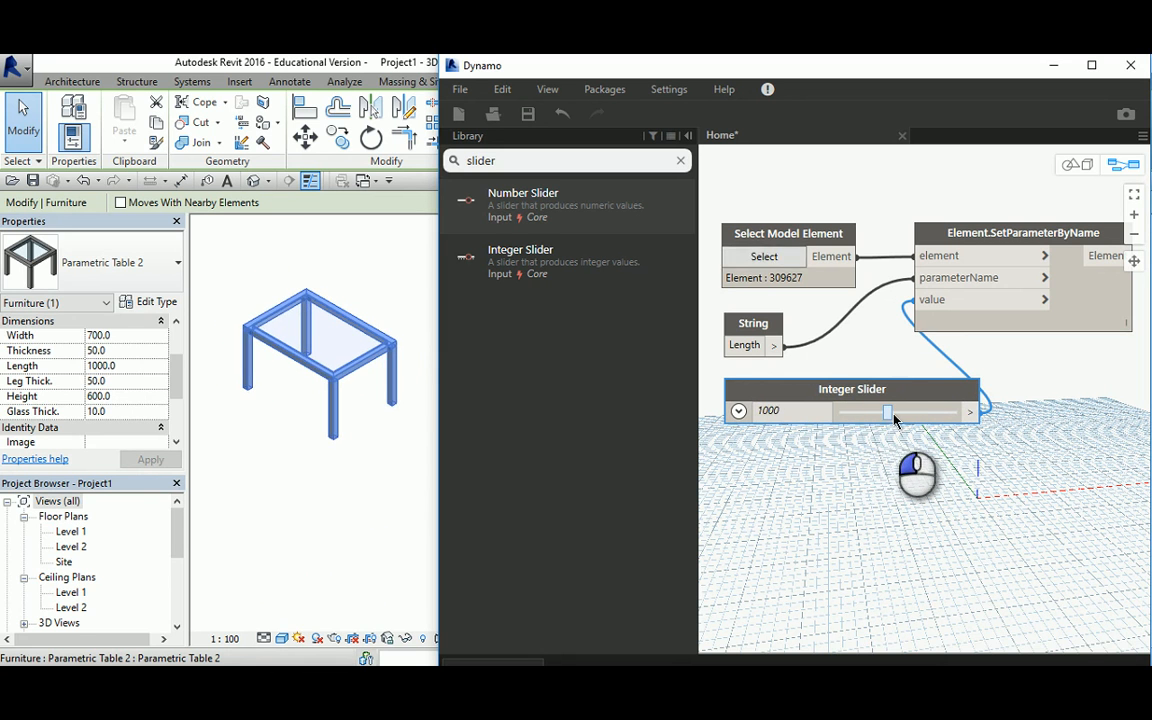
{"action": "left_click", "coordinate": [843, 472]}
- Duplicate the whole Length node group and place the copy directly below the original
{"action": "scroll", "coordinate": [843, 472], "scroll_direction": "down", "scroll_amount": 3}
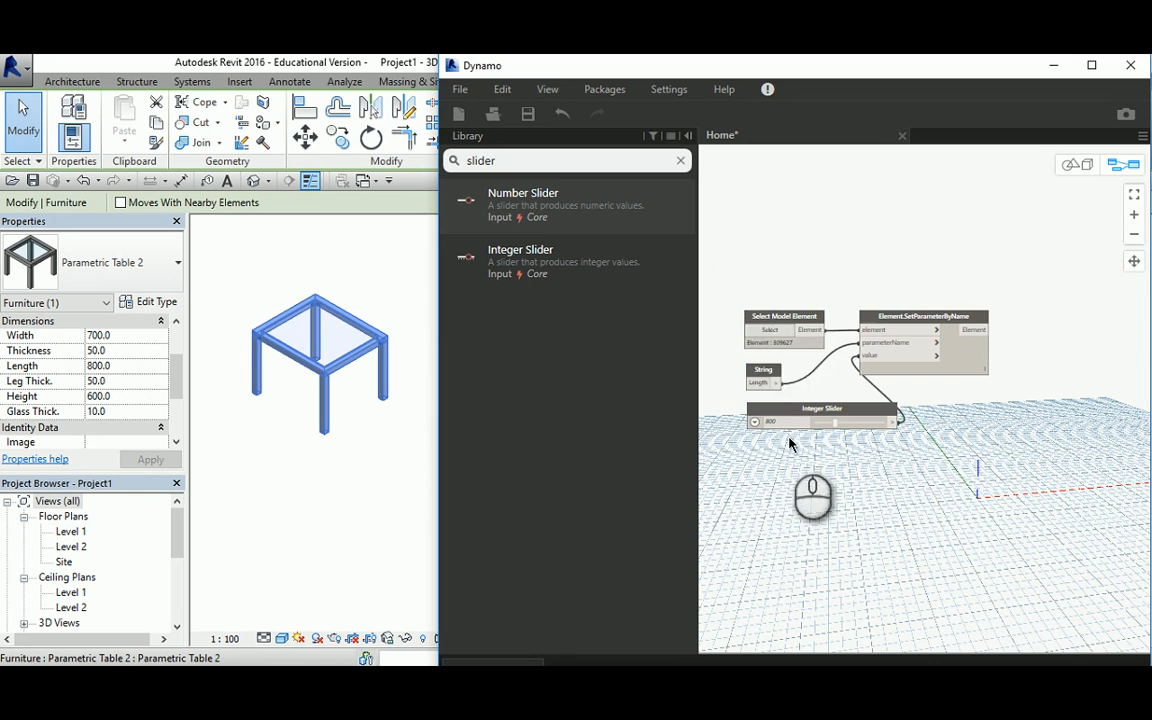
{"action": "left_click_drag", "start_coordinate": [726, 268], "coordinate": [986, 492]}
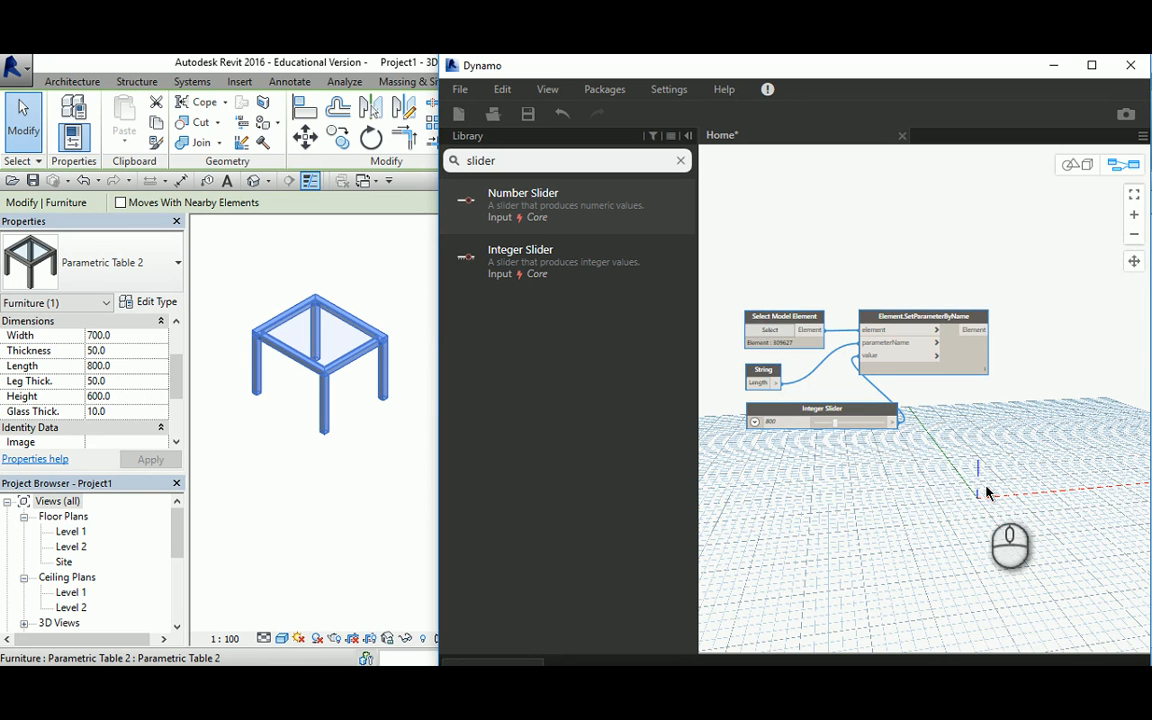
{"action": "left_click", "coordinate": [822, 515]}
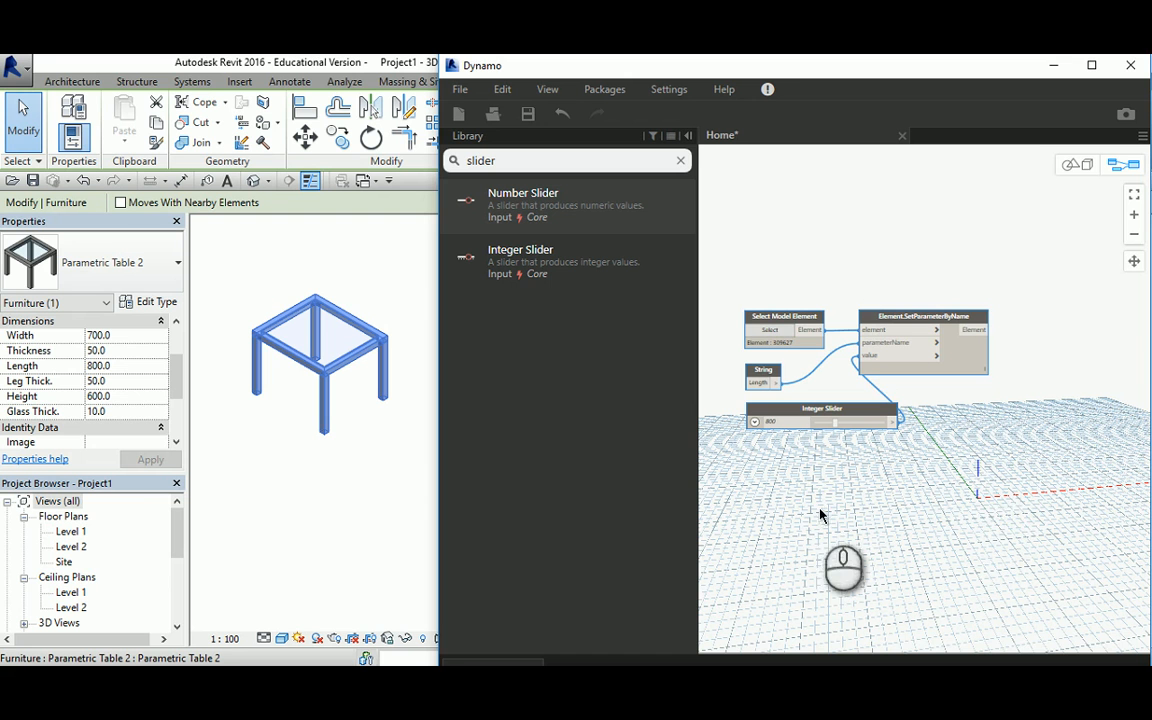
{"action": "key", "text": "ctrl+v"}
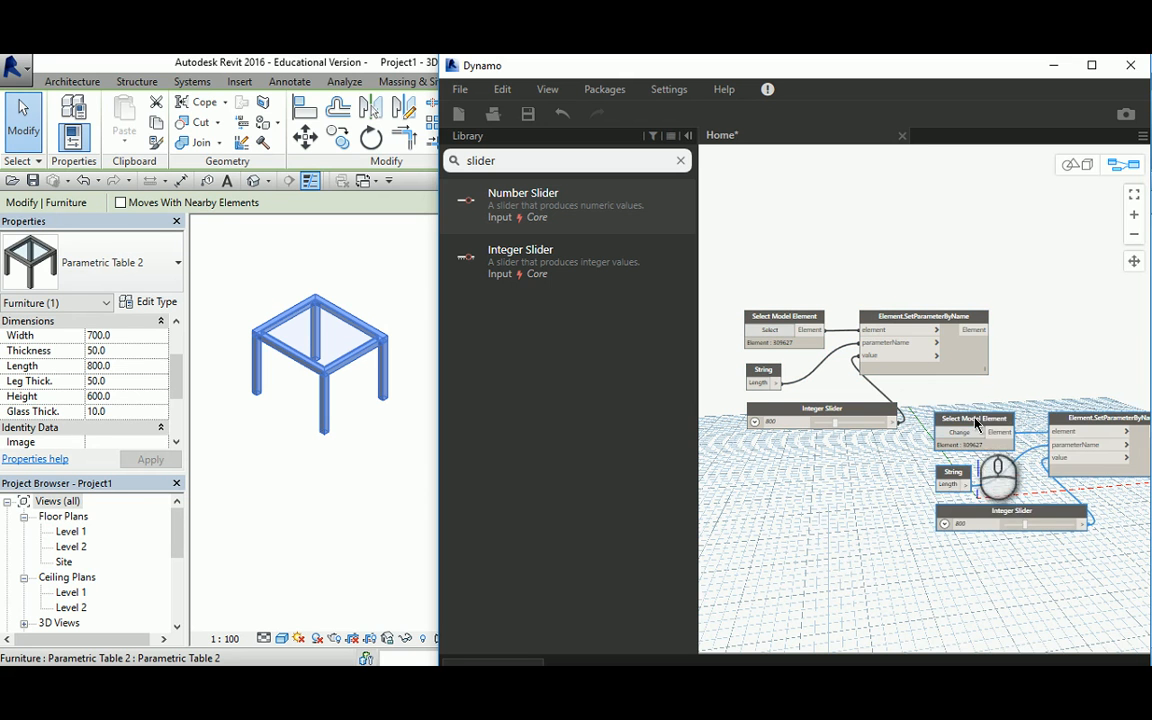
{"action": "left_click_drag", "start_coordinate": [975, 424], "coordinate": [787, 472]}
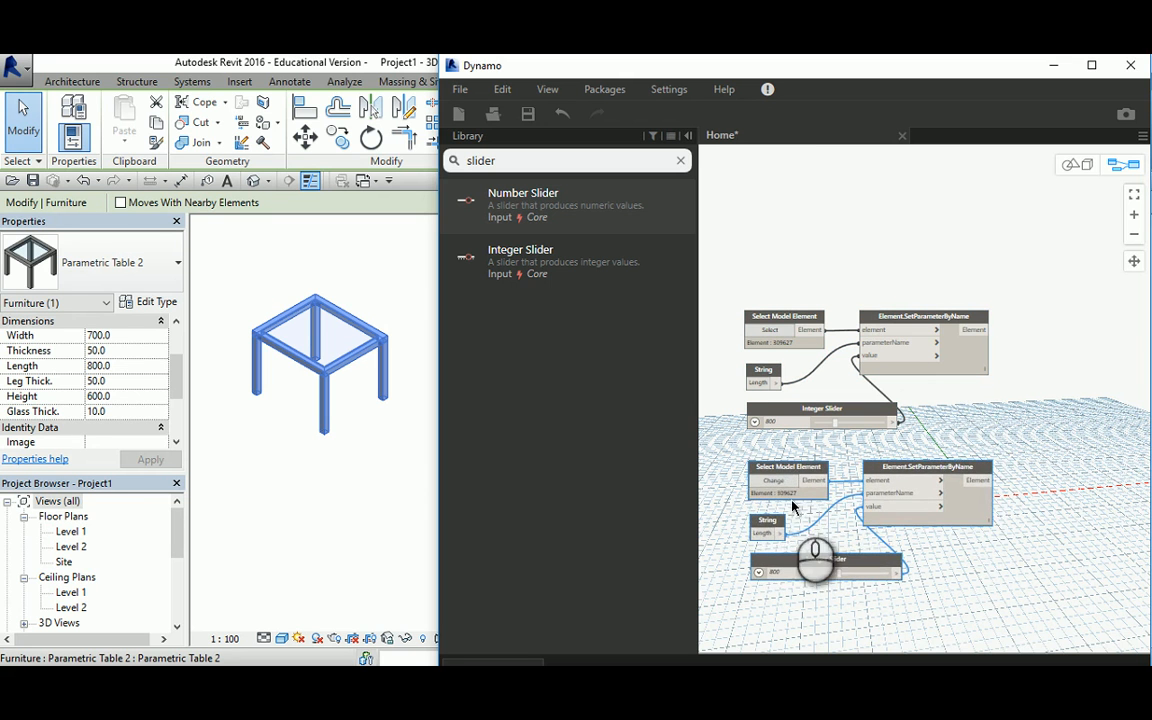
- Change the String value in the duplicated node group to Width
{"action": "scroll", "coordinate": [790, 510], "scroll_direction": "up", "scroll_amount": 5}
{"action": "double_click", "coordinate": [785, 455]}
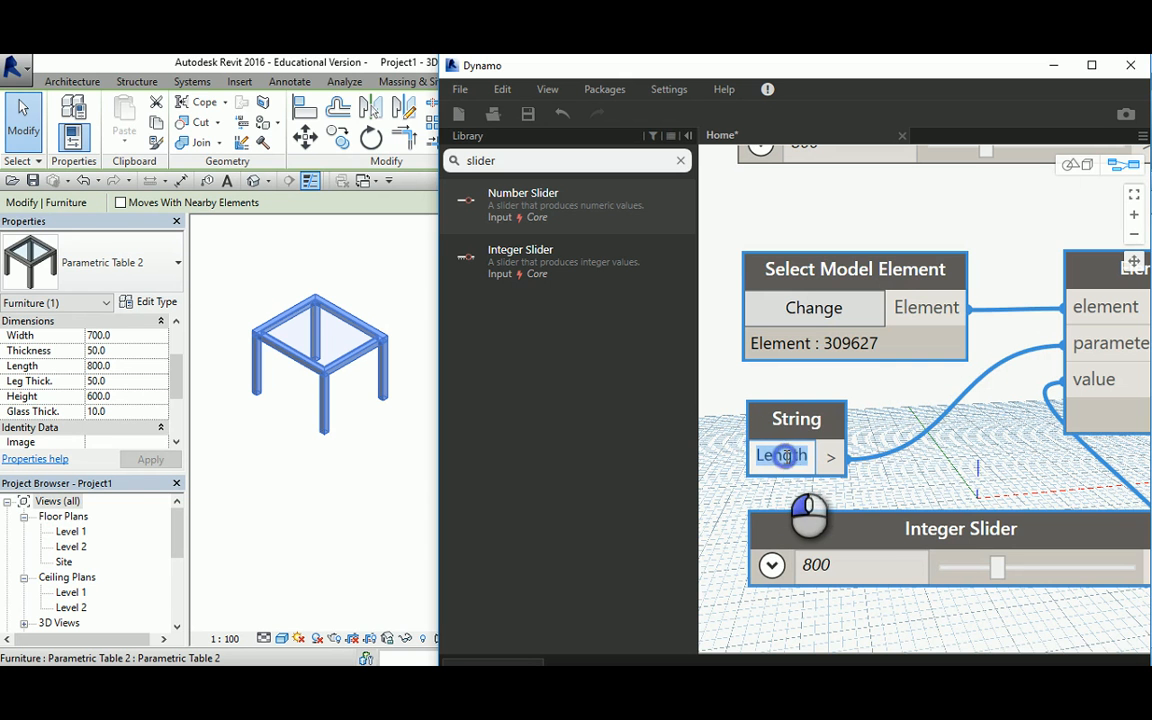
{"action": "type", "text": "Widt"}
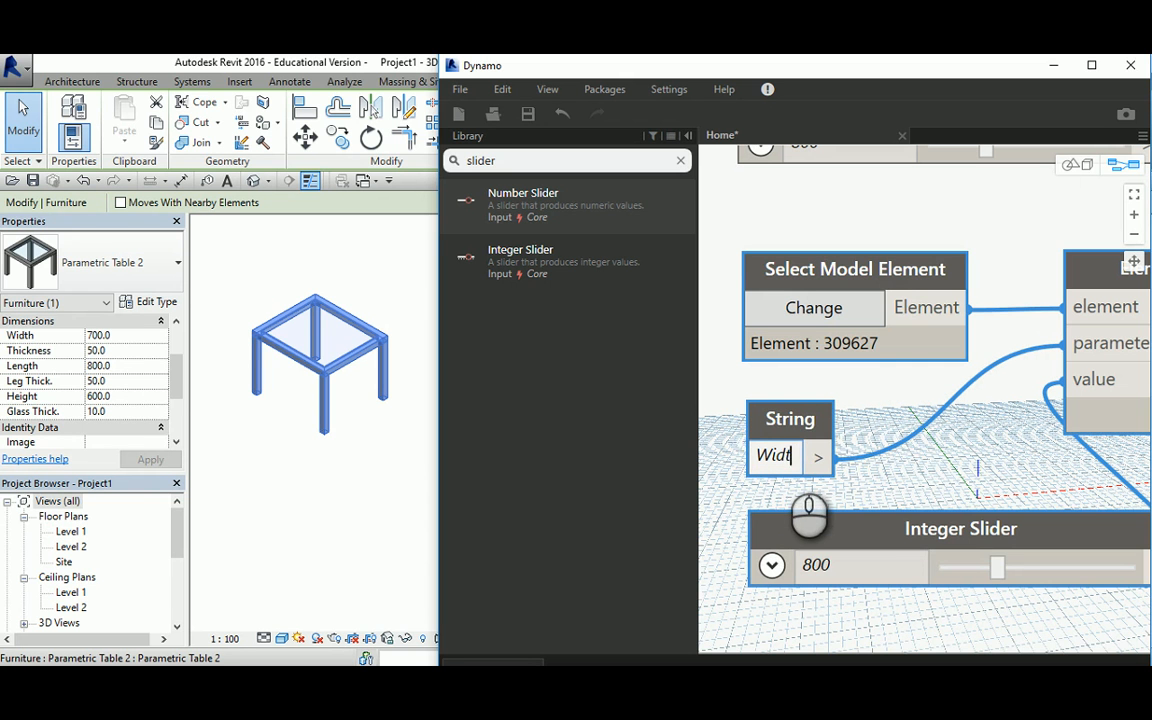
{"action": "type", "text": "h"}
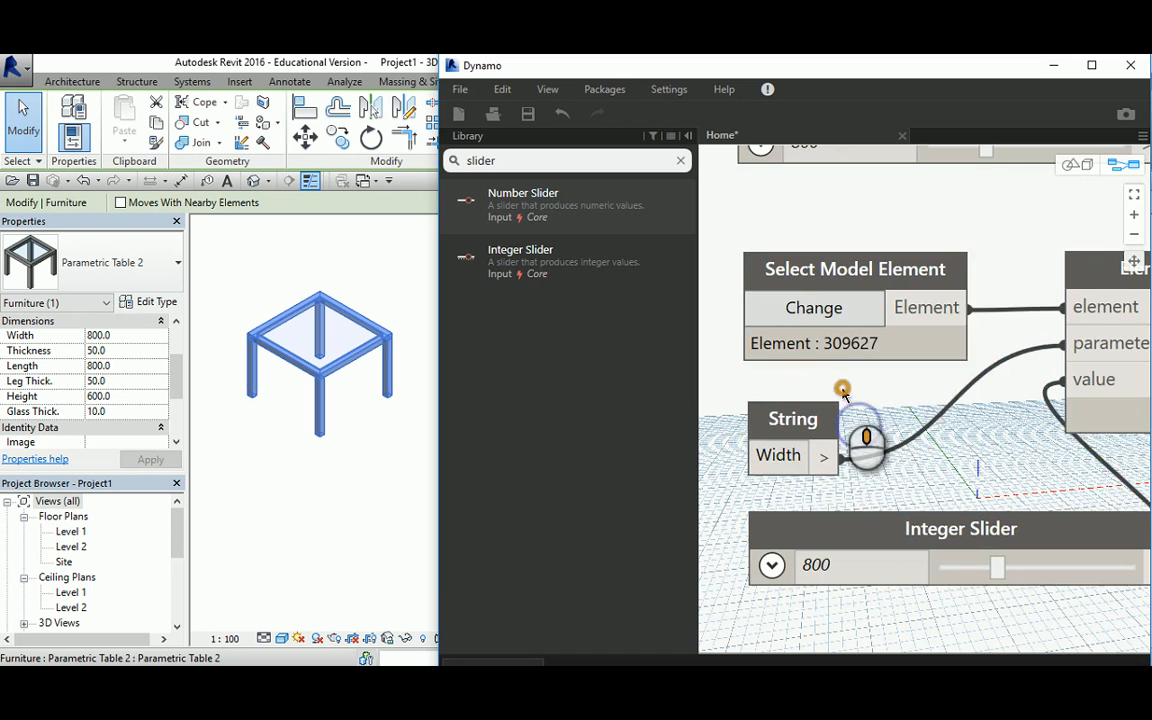
- Set the Length group's Integer Slider to 900
{"action": "scroll", "coordinate": [860, 432], "scroll_direction": "down", "scroll_amount": 5}
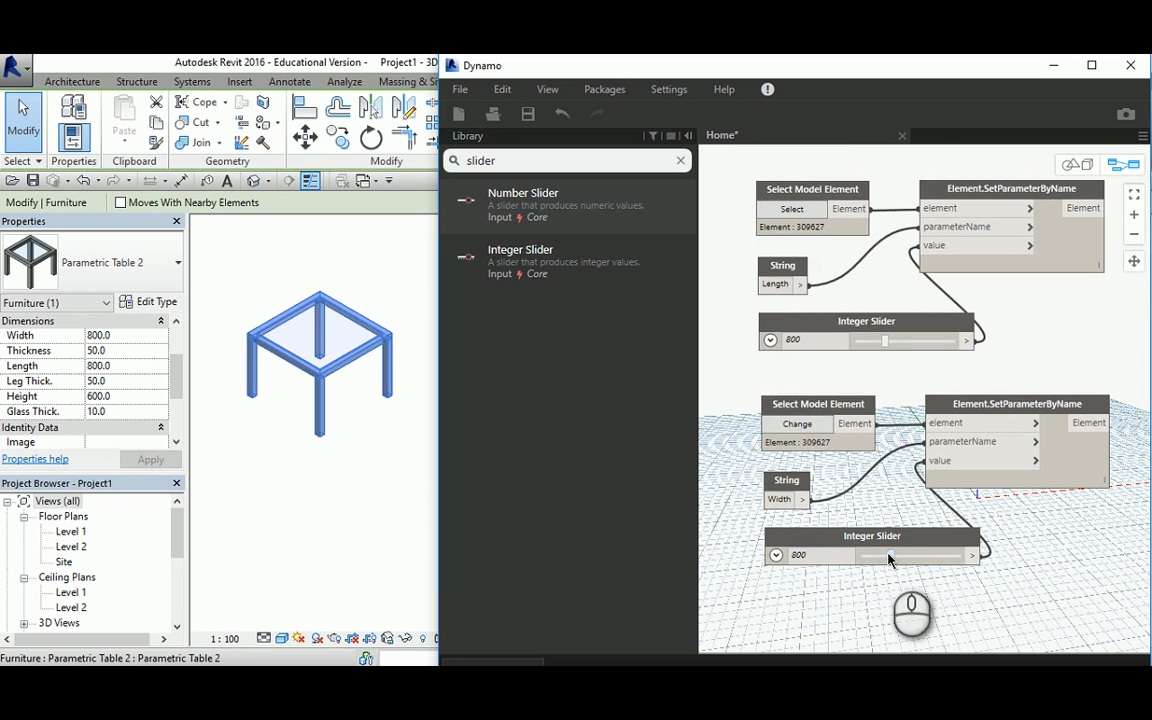
{"action": "mouse_move", "coordinate": [890, 556]}
{"action": "left_mouse_down"}
{"action": "mouse_move", "coordinate": [936, 558]}
{"action": "mouse_move", "coordinate": [864, 557]}
{"action": "mouse_move", "coordinate": [904, 560]}
{"action": "mouse_move", "coordinate": [890, 557]}
{"action": "left_mouse_up"}
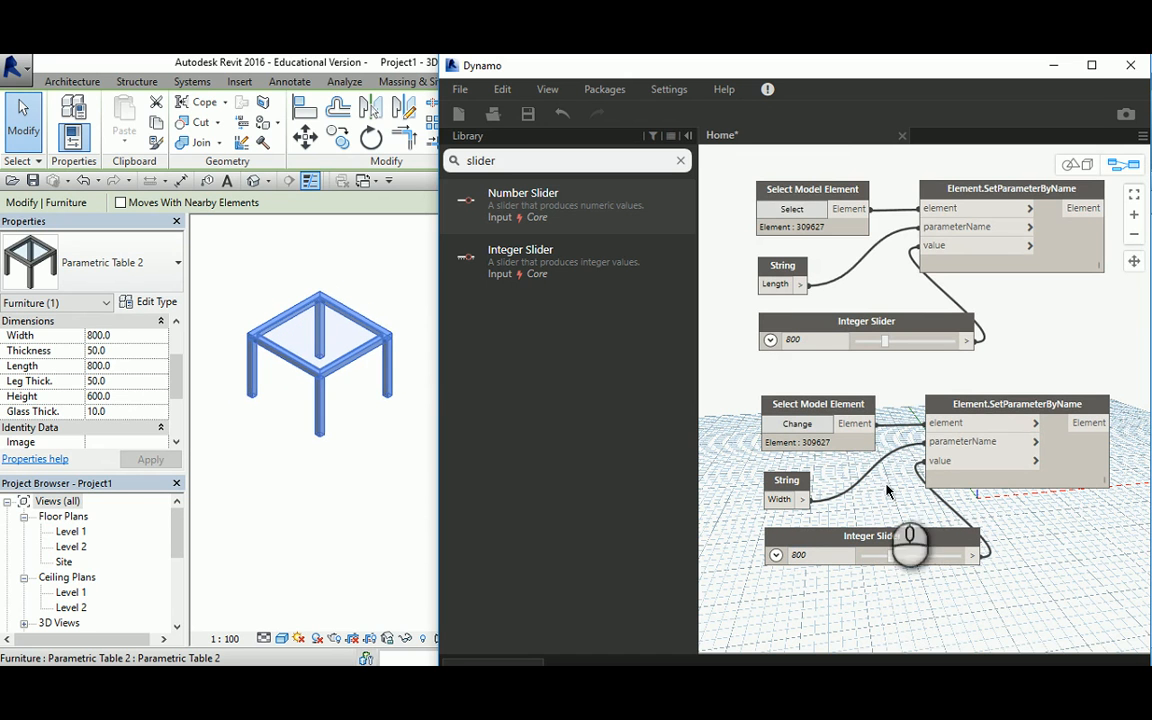
{"action": "mouse_move", "coordinate": [884, 341]}
{"action": "left_mouse_down"}
{"action": "mouse_move", "coordinate": [915, 345]}
{"action": "mouse_move", "coordinate": [868, 344]}
{"action": "mouse_move", "coordinate": [889, 346]}
{"action": "left_mouse_up"}
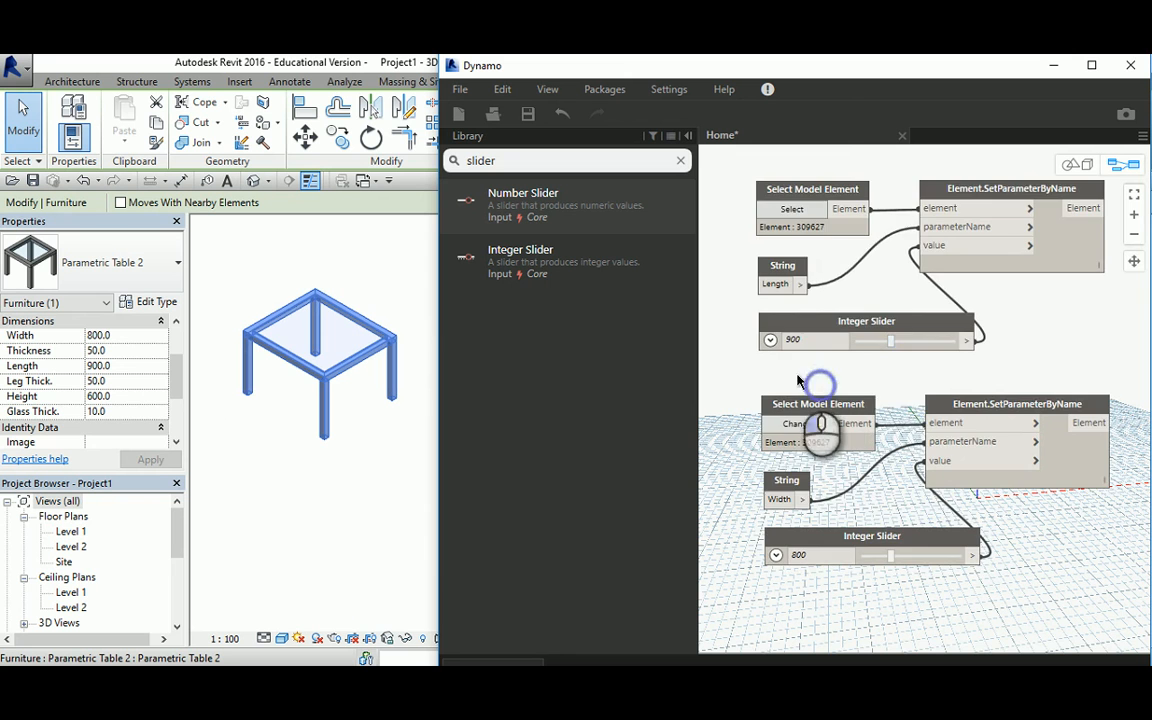
- Duplicate the Width node group and place the copy directly below it
{"action": "scroll", "coordinate": [785, 385], "scroll_direction": "down", "scroll_amount": 3}
{"action": "left_click_drag", "start_coordinate": [790, 400], "coordinate": [998, 537]}
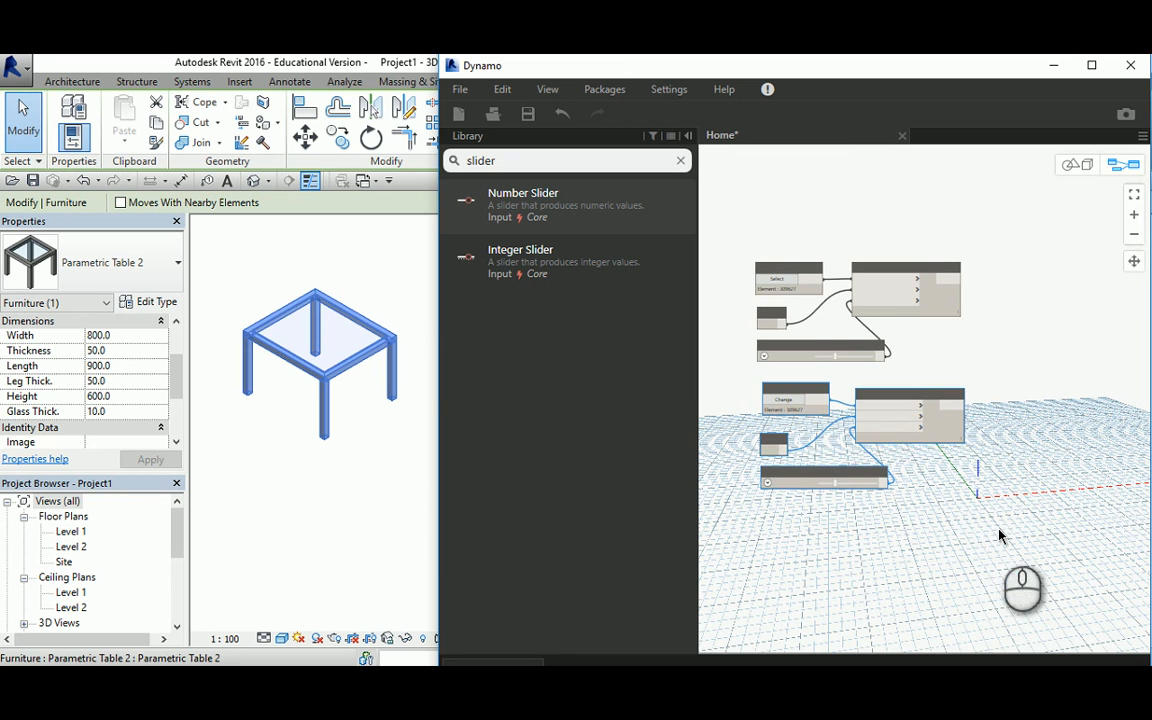
{"action": "key", "text": "ctrl+c"}
{"action": "key", "text": "ctrl+v"}
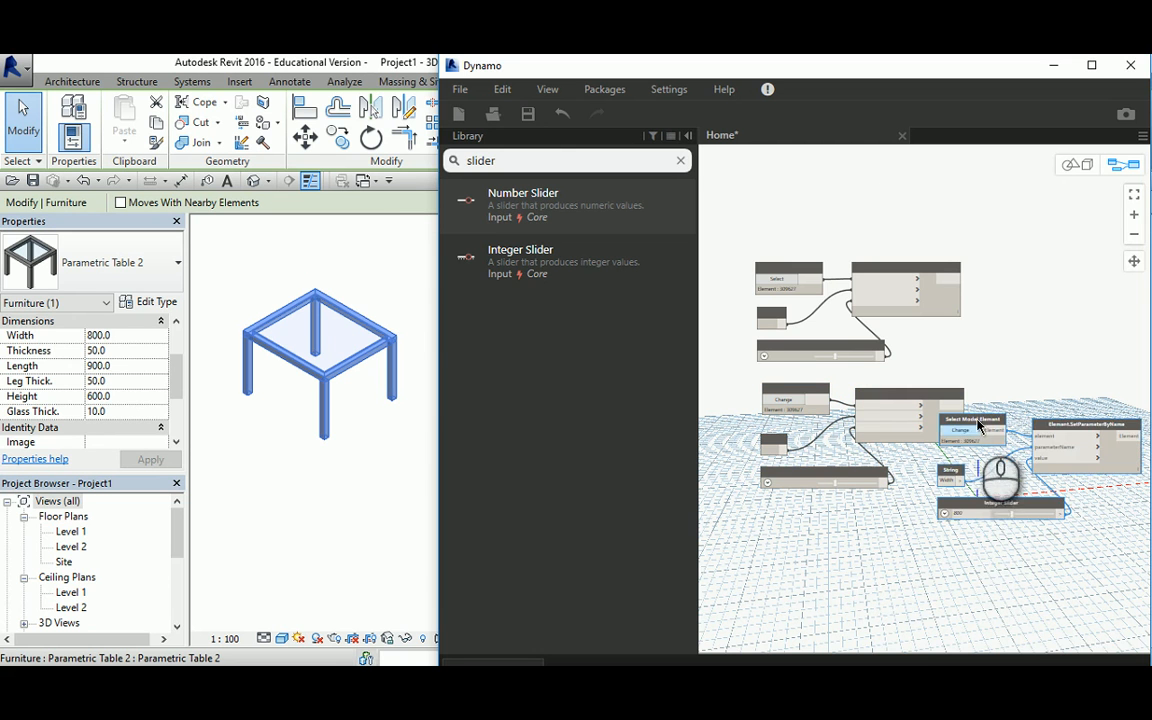
{"action": "left_click_drag", "start_coordinate": [971, 418], "coordinate": [808, 524]}
- Change the newest group's String value to Height and set its Integer Slider to 600
{"action": "scroll", "coordinate": [790, 505], "scroll_direction": "up", "scroll_amount": 5}
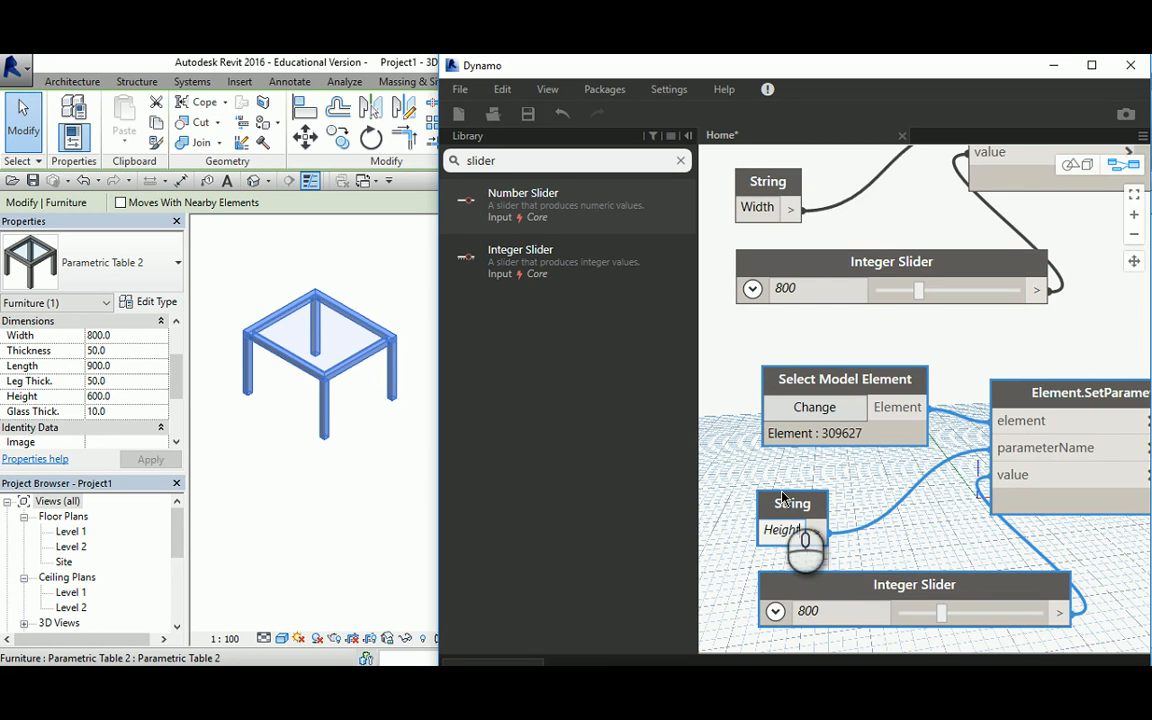
{"action": "mouse_move", "coordinate": [943, 619]}
{"action": "left_mouse_down"}
{"action": "mouse_move", "coordinate": [977, 615]}
{"action": "mouse_move", "coordinate": [905, 616]}
{"action": "mouse_move", "coordinate": [952, 614]}
{"action": "mouse_move", "coordinate": [929, 616]}
{"action": "left_mouse_up"}
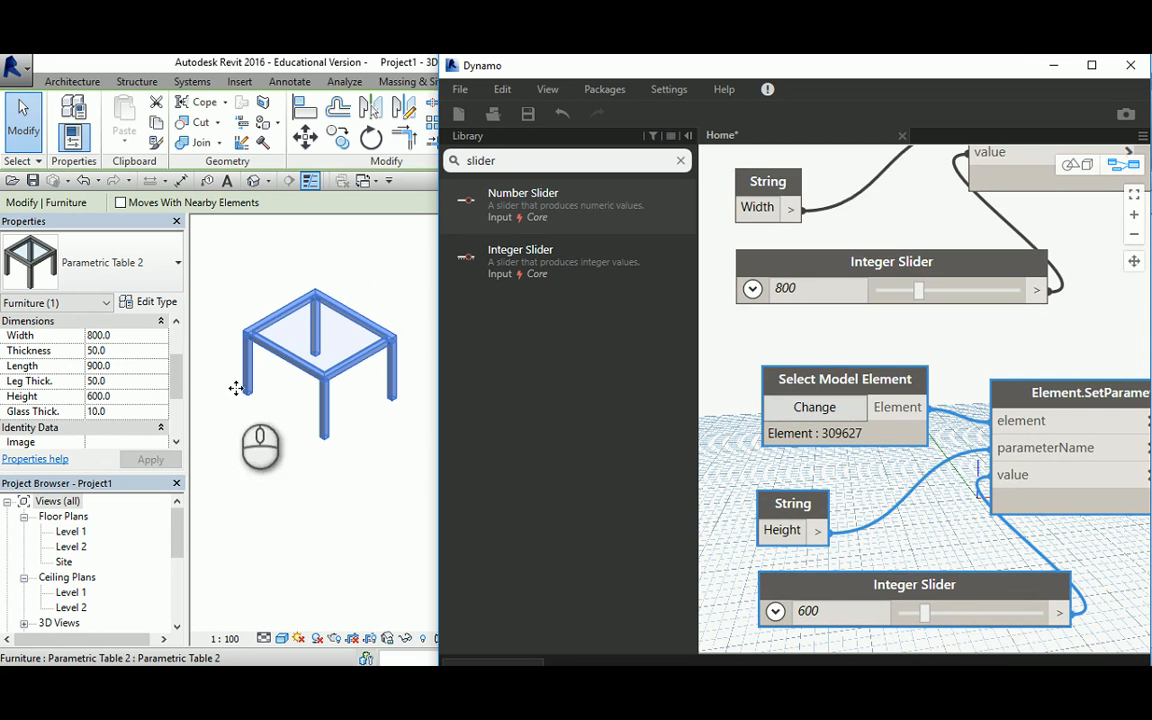
- Switch to Revit and copy the parametric table to a spot behind the original in the 3D view
{"action": "middle_click_drag", "start_coordinate": [300, 340], "coordinate": [325, 369], "text": "shift"}
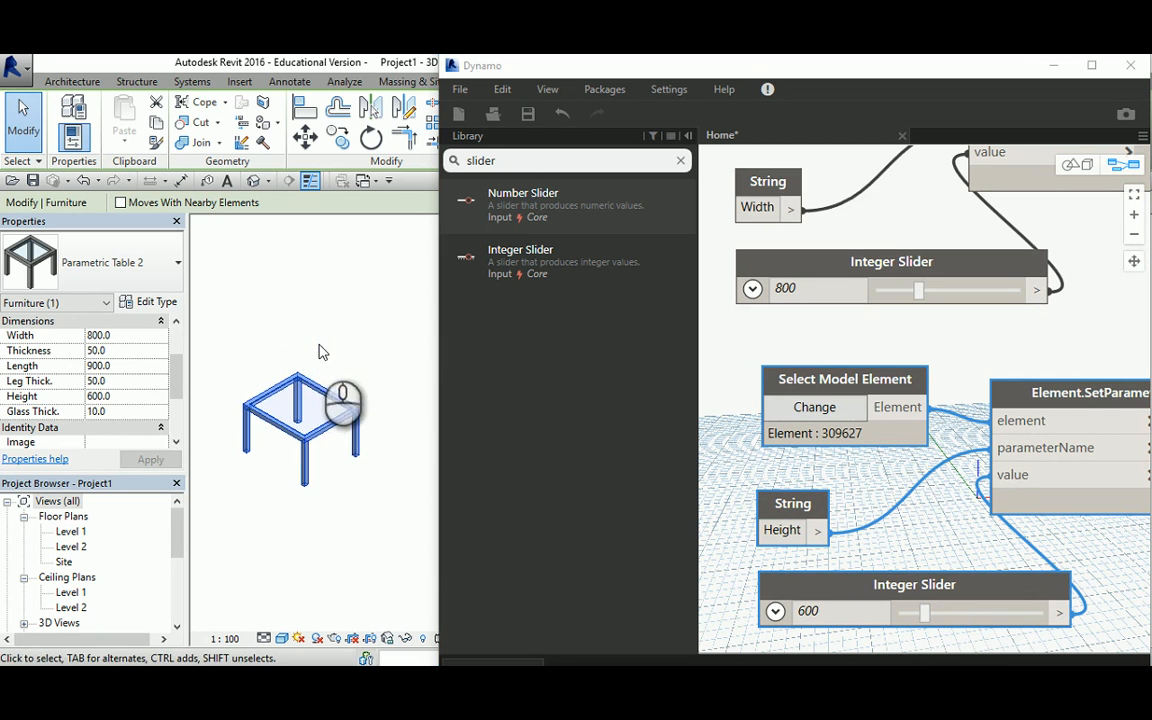
{"action": "left_click", "coordinate": [321, 341]}
{"action": "left_click", "coordinate": [318, 380]}
{"action": "left_click", "coordinate": [337, 137]}
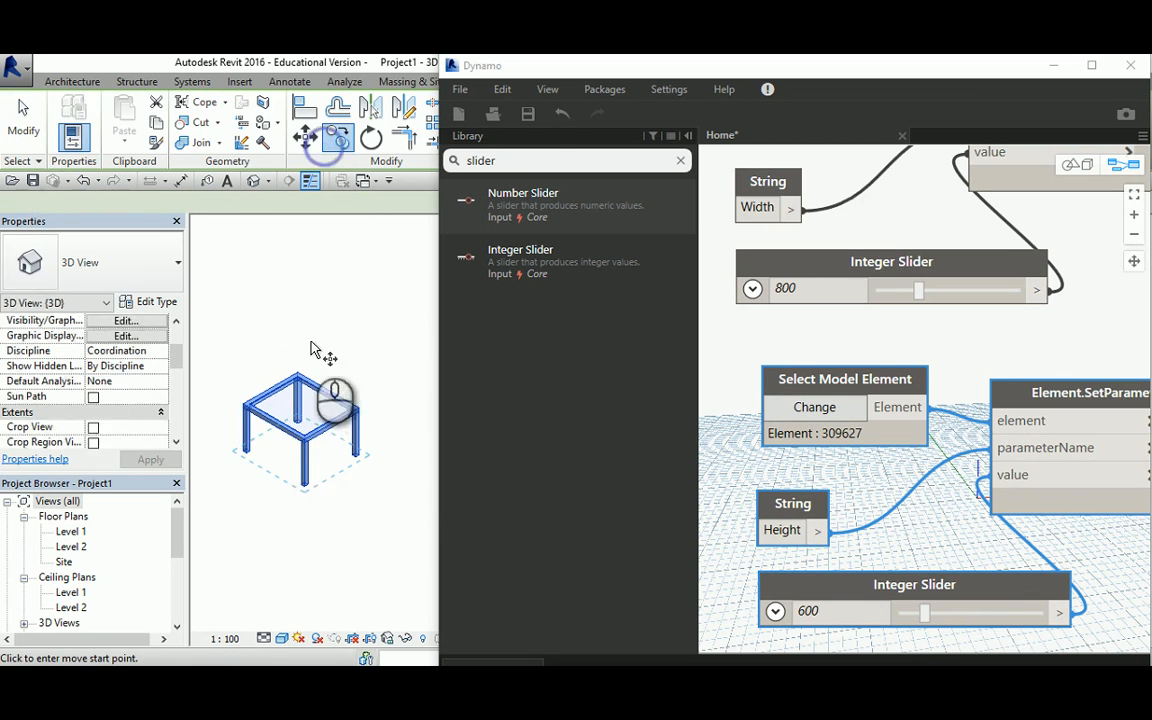
{"action": "left_click", "coordinate": [306, 484]}
{"action": "left_click", "coordinate": [296, 312]}
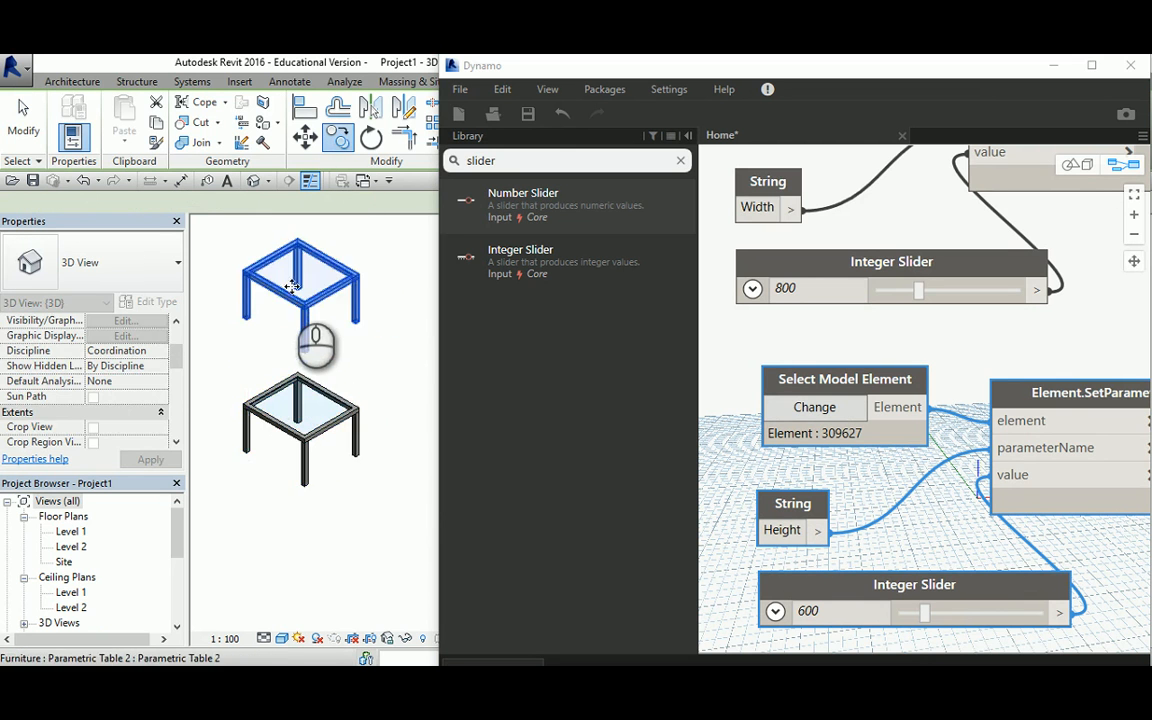
- Copy the rearmost table twice more with multiple copying enabled, continuing the row backward, with the first copy about 2400 away
{"action": "middle_click_drag", "start_coordinate": [294, 282], "coordinate": [300, 400]}
{"action": "left_click", "coordinate": [337, 137]}
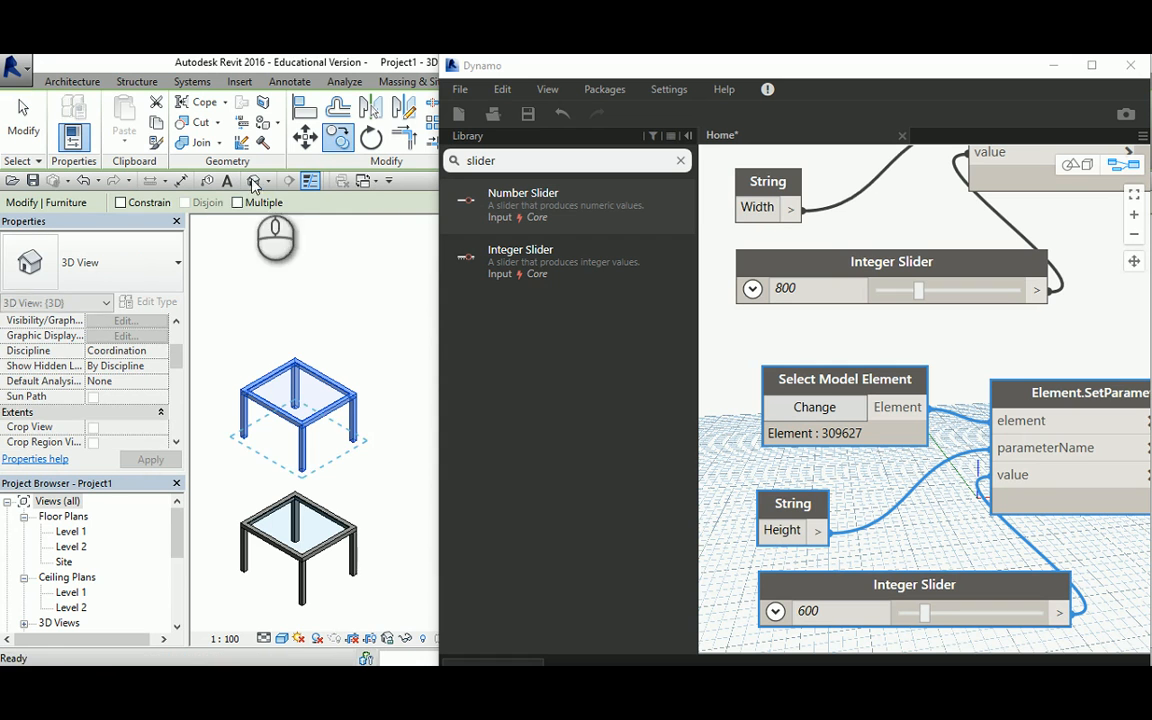
{"action": "left_click", "coordinate": [300, 404]}
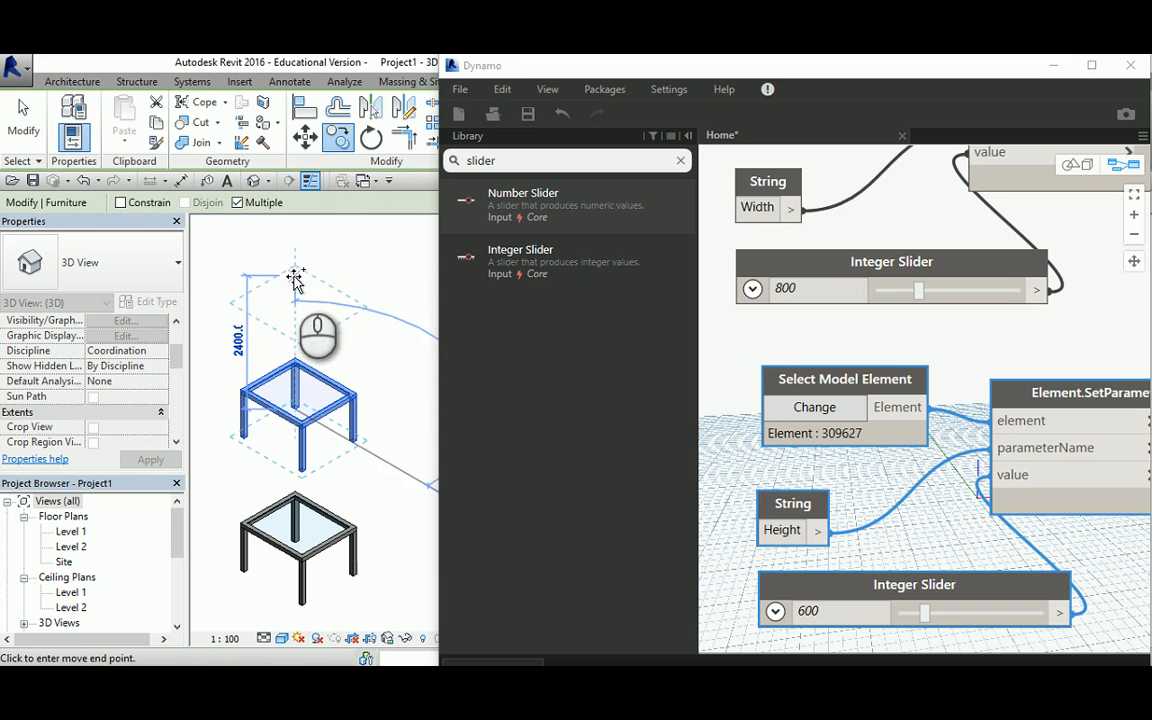
{"action": "left_click", "coordinate": [296, 274]}
{"action": "middle_click_drag", "start_coordinate": [303, 298], "coordinate": [301, 411]}
{"action": "scroll", "coordinate": [301, 406], "scroll_direction": "down", "scroll_amount": 1}
{"action": "left_click", "coordinate": [293, 278]}
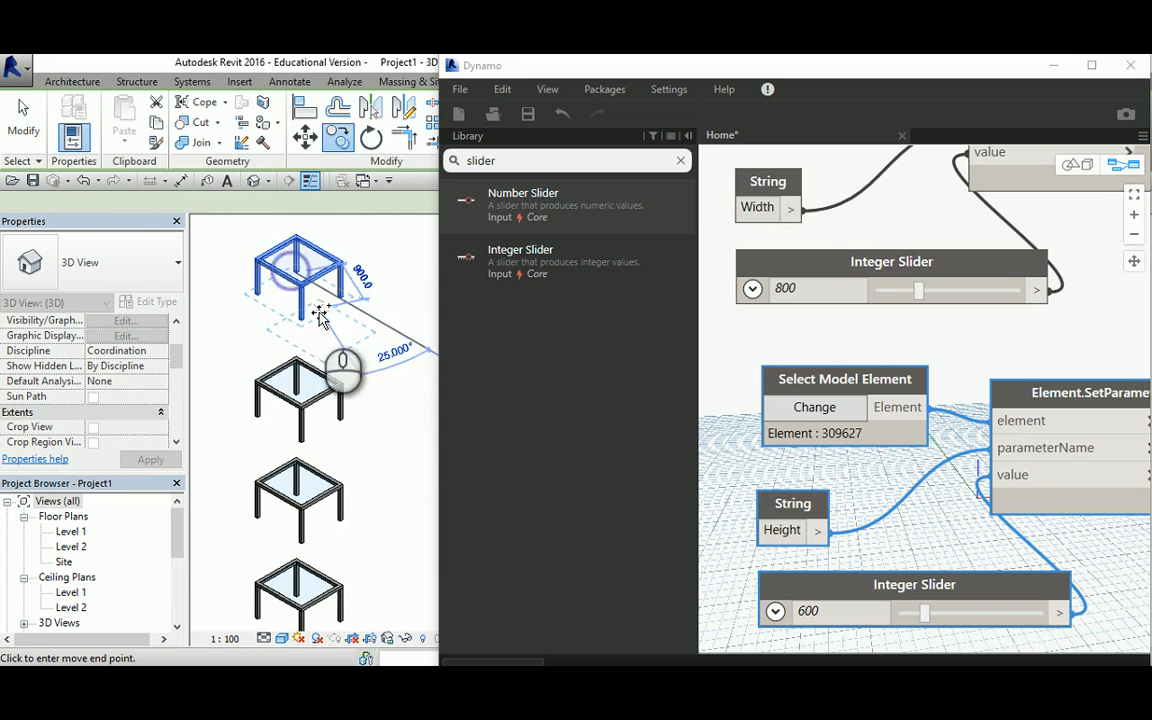
{"action": "right_click", "coordinate": [368, 352]}
{"action": "left_click", "coordinate": [411, 362]}
- Switch to Dynamo and delete the Width and Height node groups, keeping only the Length group
{"action": "scroll", "coordinate": [757, 413], "scroll_direction": "down", "scroll_amount": 2}
{"action": "scroll", "coordinate": [757, 413], "scroll_direction": "down", "scroll_amount": 2}
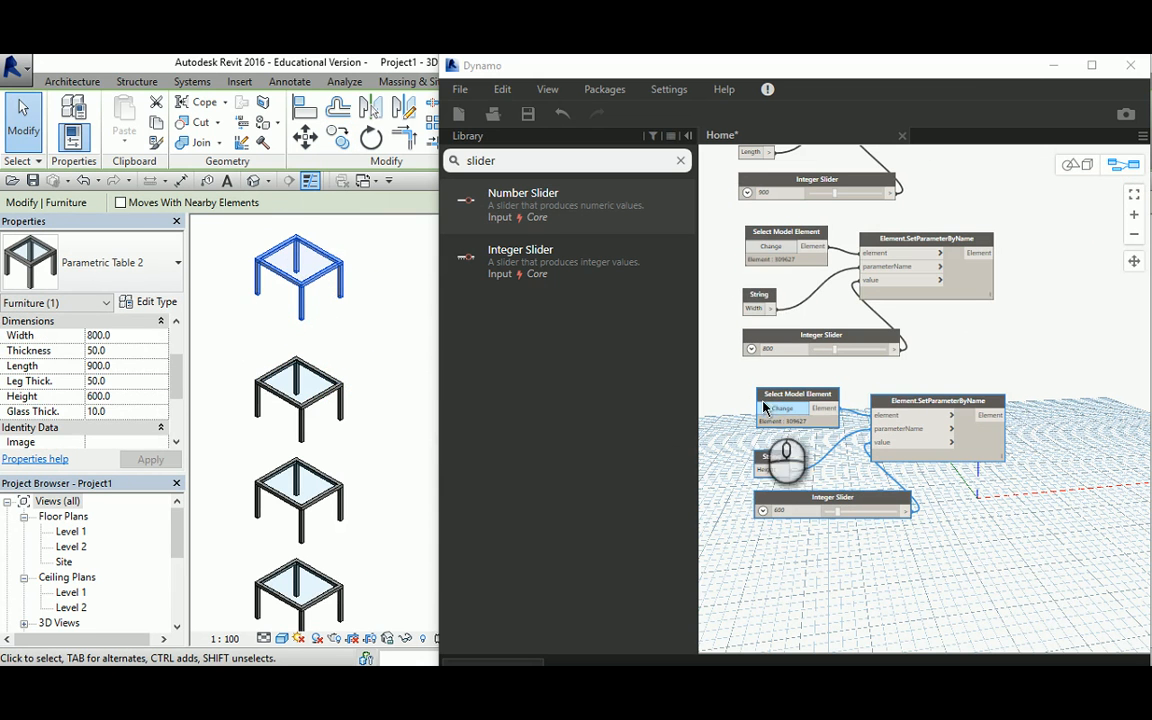
{"action": "left_click_drag", "start_coordinate": [724, 213], "coordinate": [1036, 568]}
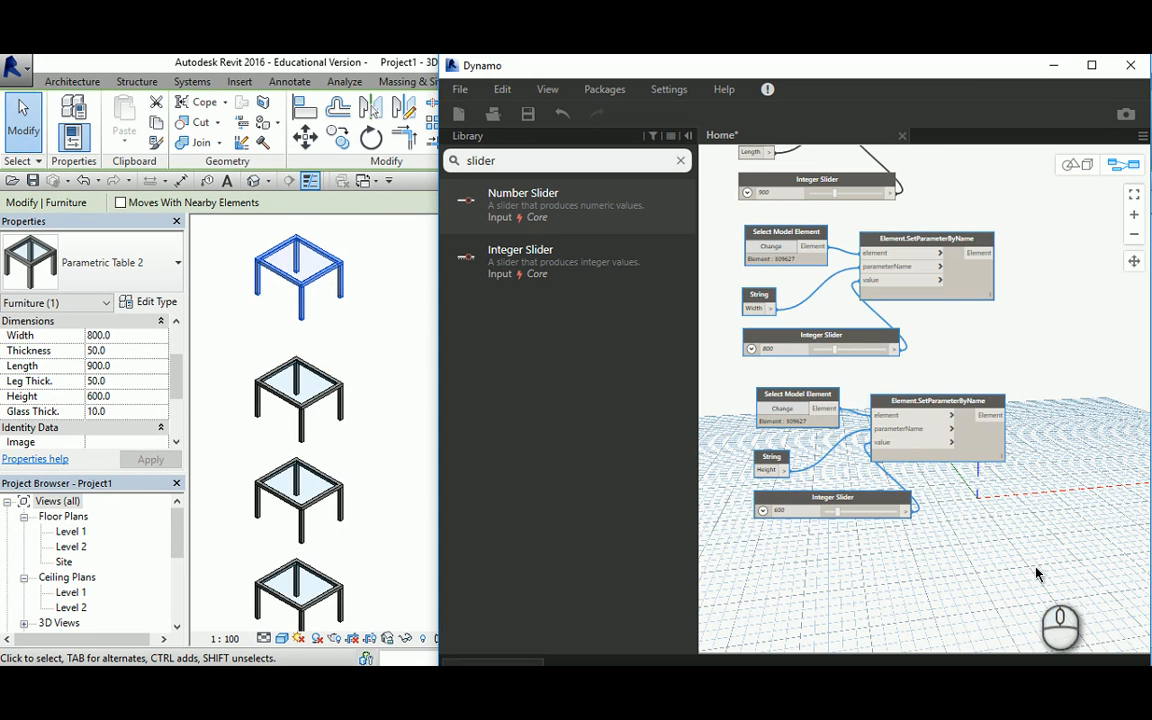
{"action": "key", "text": "Delete"}
{"action": "middle_click_drag", "start_coordinate": [828, 312], "coordinate": [842, 449]}
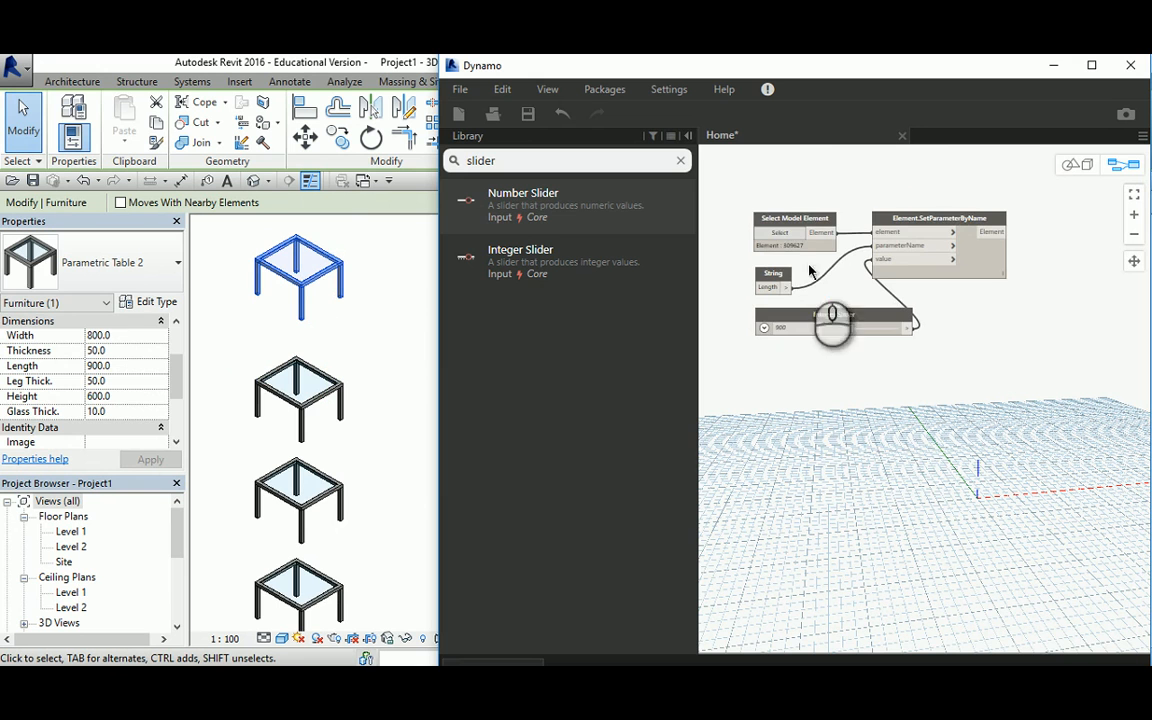
- Search the library for "Select model element" and add a Select Model Elements node to the graph
{"action": "scroll", "coordinate": [785, 260], "scroll_direction": "up", "scroll_amount": 1}
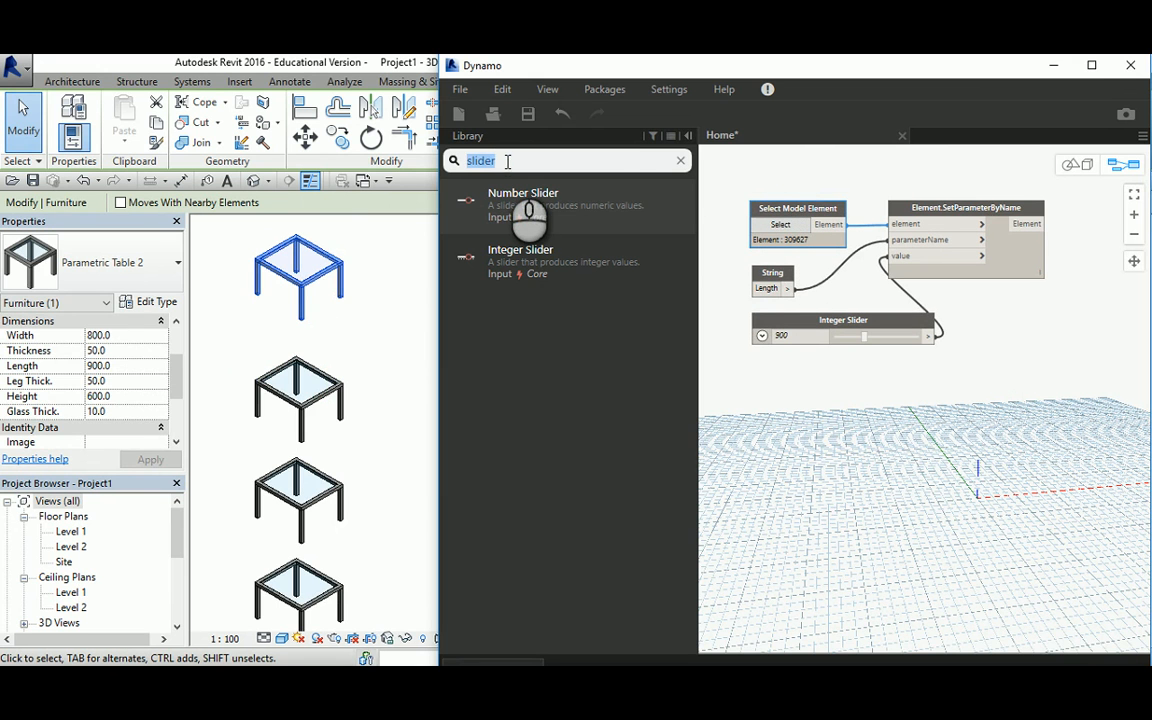
{"action": "type", "text": "Select"}
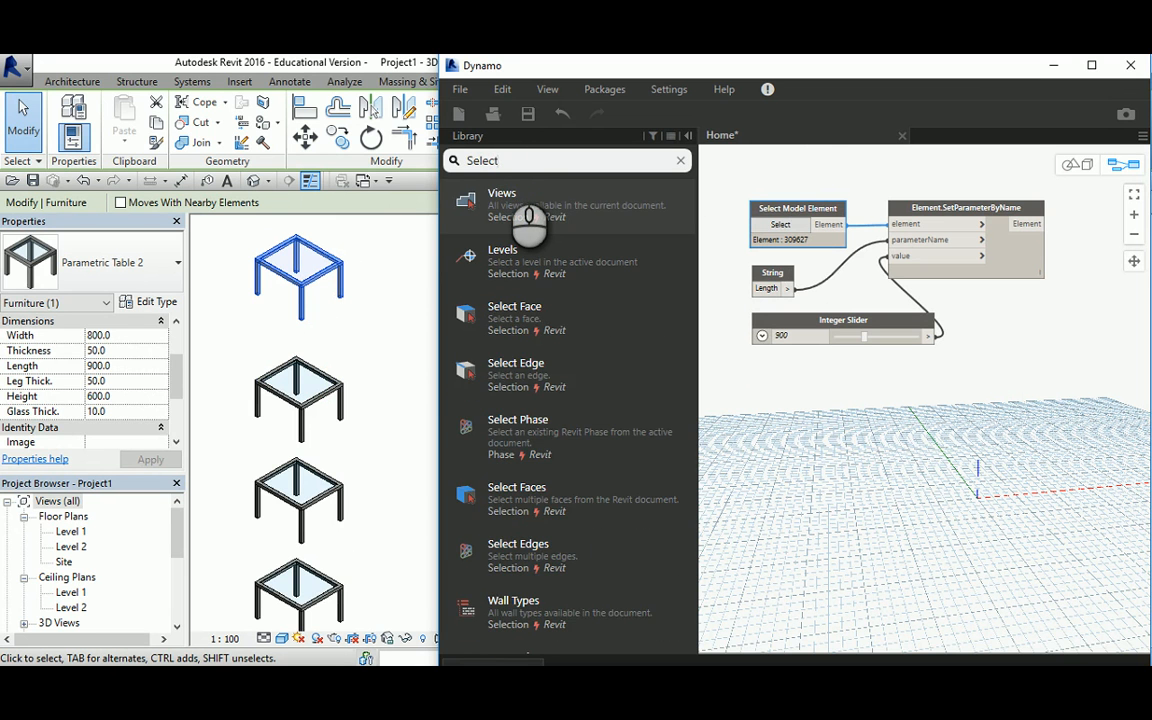
{"action": "type", "text": " model"}
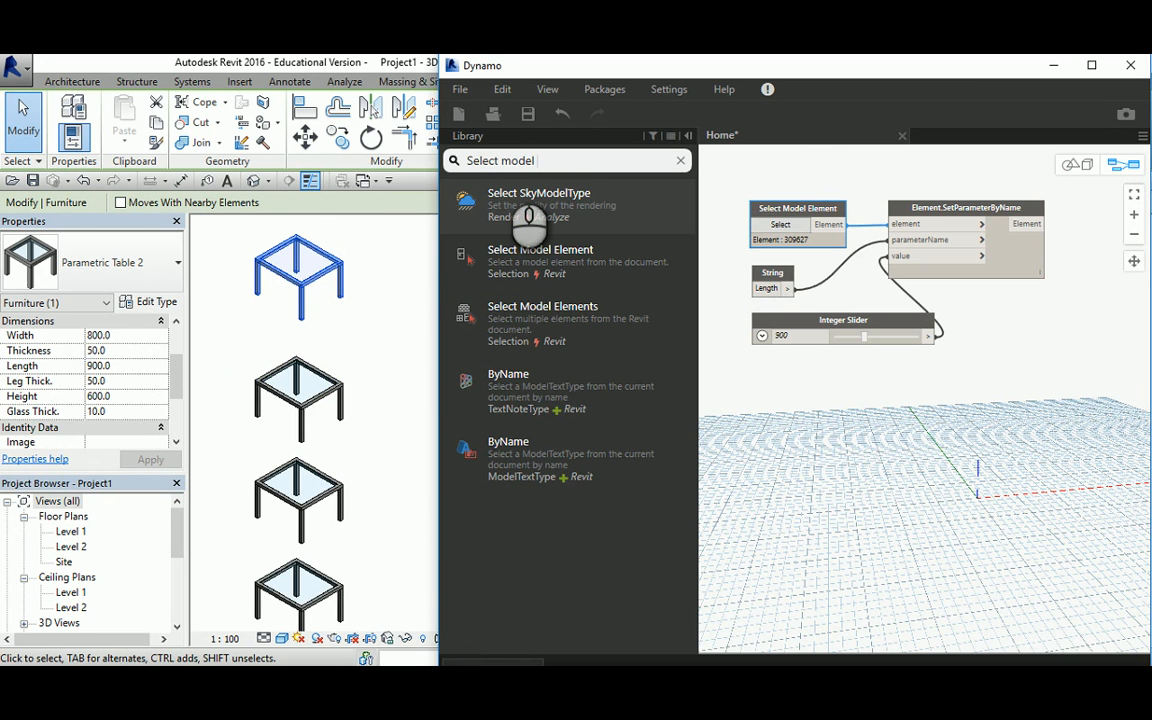
{"action": "type", "text": " element"}
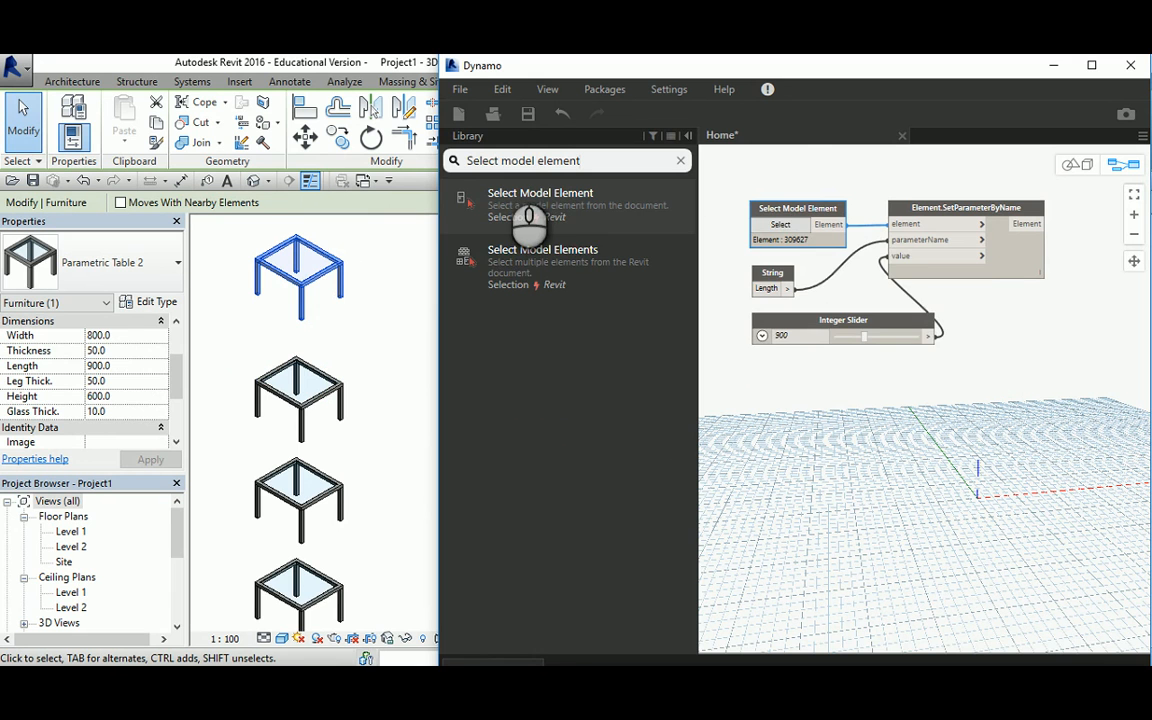
{"action": "left_click", "coordinate": [572, 256]}
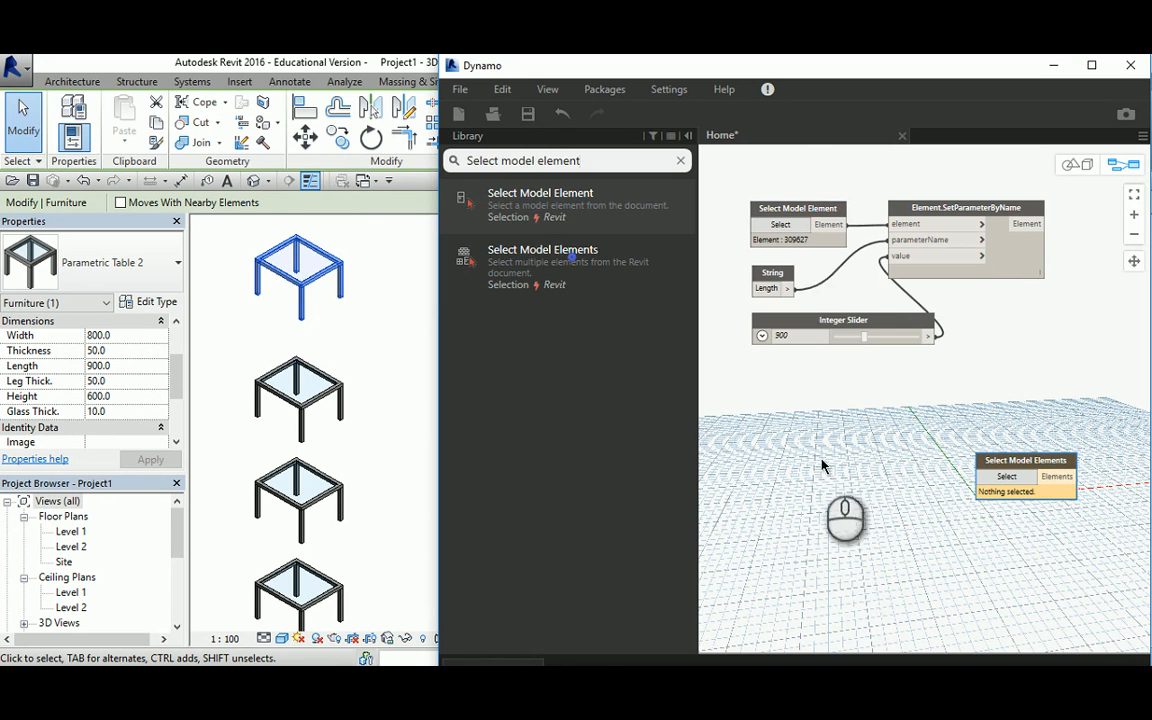
- Delete the Select Model Element node and move the Select Model Elements node into its place above the Length String
{"action": "left_click", "coordinate": [780, 209]}
{"action": "key", "text": "Delete"}
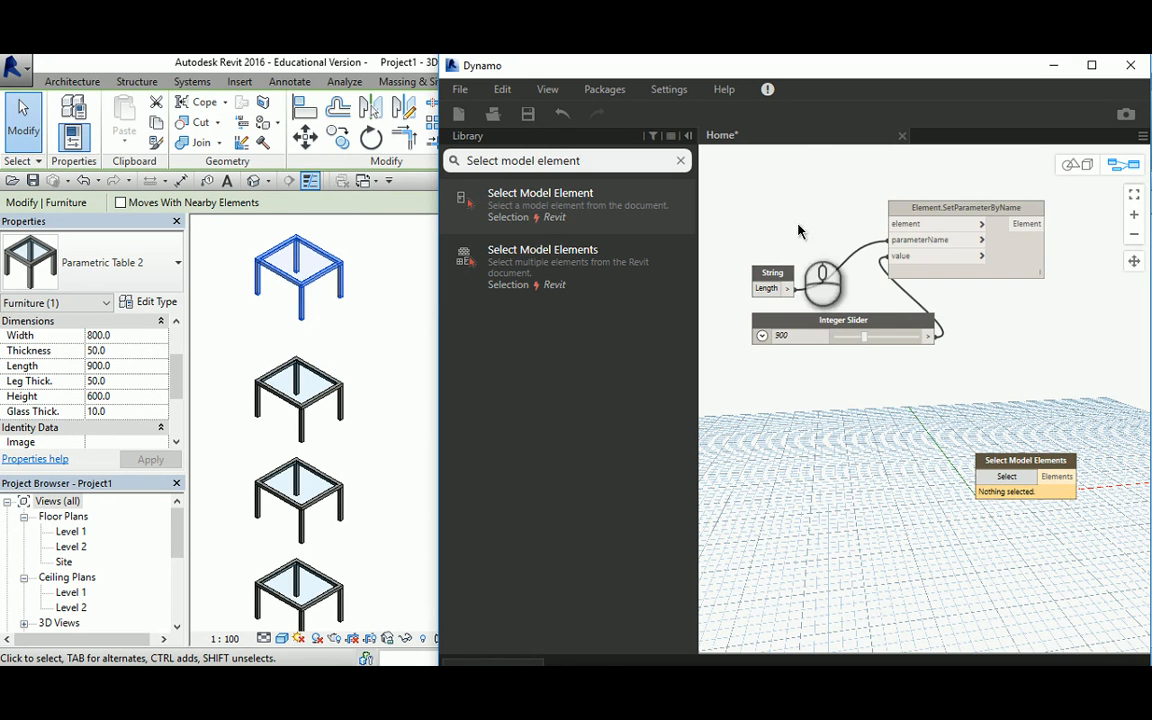
{"action": "left_click_drag", "start_coordinate": [1005, 460], "coordinate": [772, 193]}
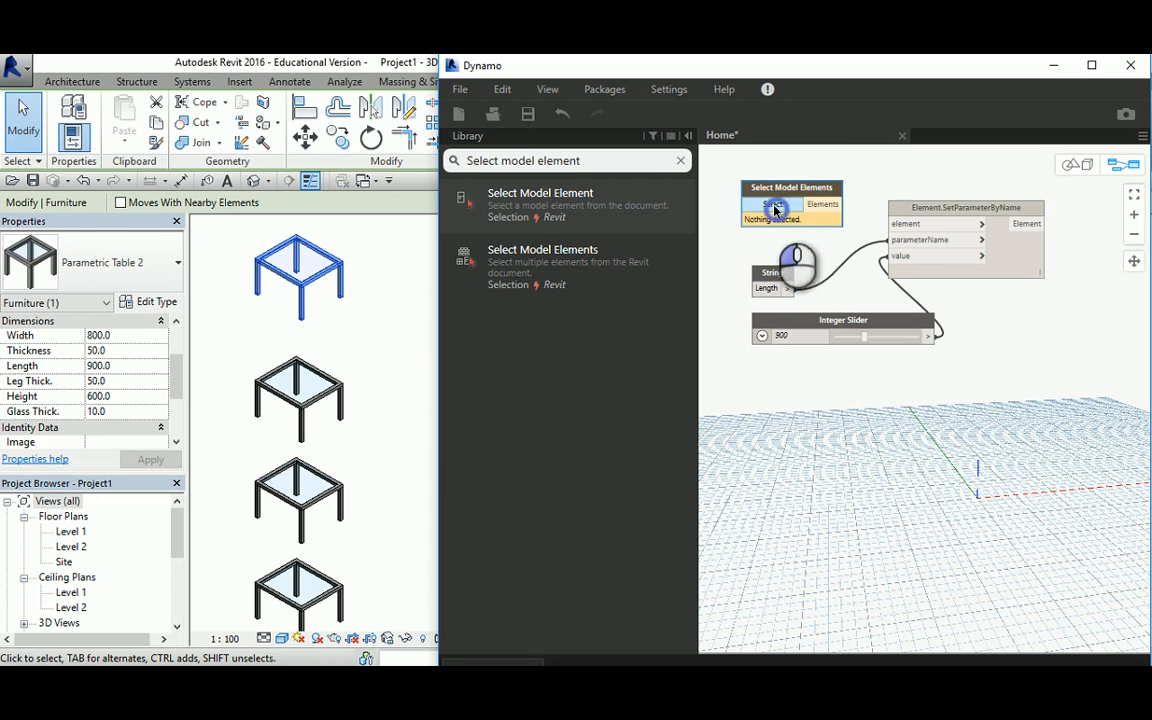
- Pick all four tables for Select Model Elements and connect its output to the element input of Element.SetParameterByName
{"action": "left_click", "coordinate": [775, 209]}
{"action": "left_click_drag", "start_coordinate": [366, 230], "coordinate": [312, 632]}
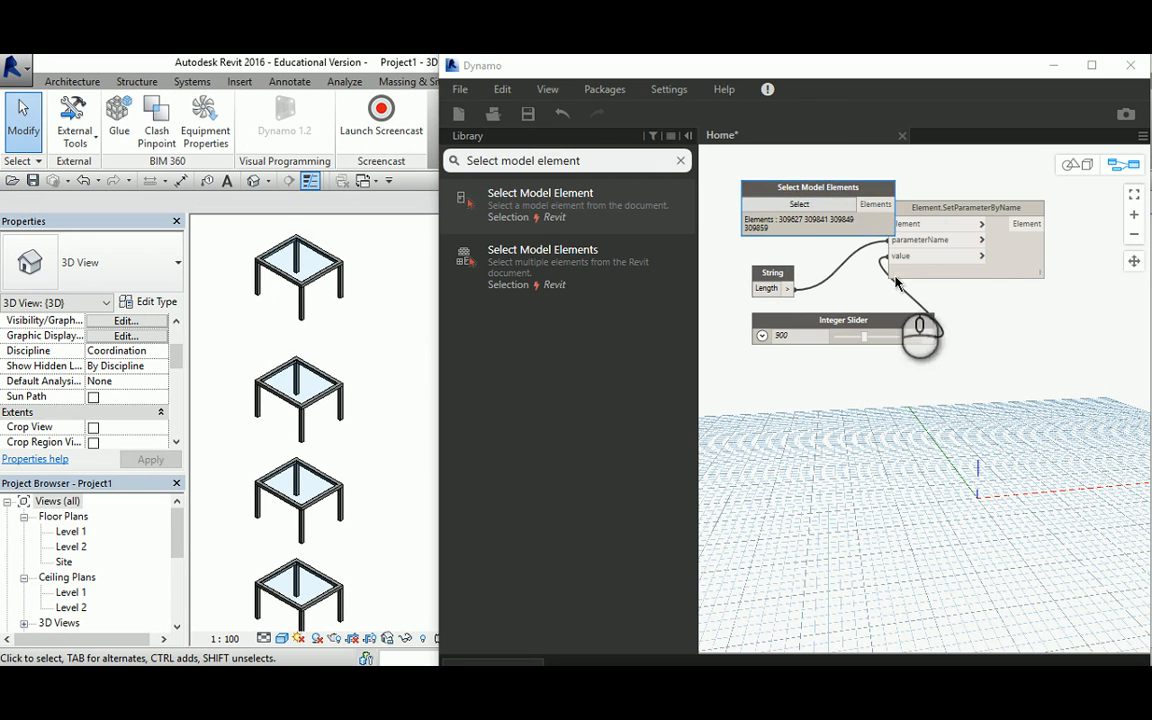
{"action": "left_click_drag", "start_coordinate": [825, 192], "coordinate": [790, 188]}
{"action": "left_click", "coordinate": [833, 204]}
{"action": "left_click", "coordinate": [903, 226]}
- Set the Length Integer Slider to 1100, then increase it to 1200 to test the tables' length
{"action": "mouse_move", "coordinate": [866, 344]}
{"action": "left_mouse_down"}
{"action": "mouse_move", "coordinate": [849, 342]}
{"action": "mouse_move", "coordinate": [895, 340]}
{"action": "mouse_move", "coordinate": [853, 345]}
{"action": "mouse_move", "coordinate": [874, 338]}
{"action": "left_mouse_up"}
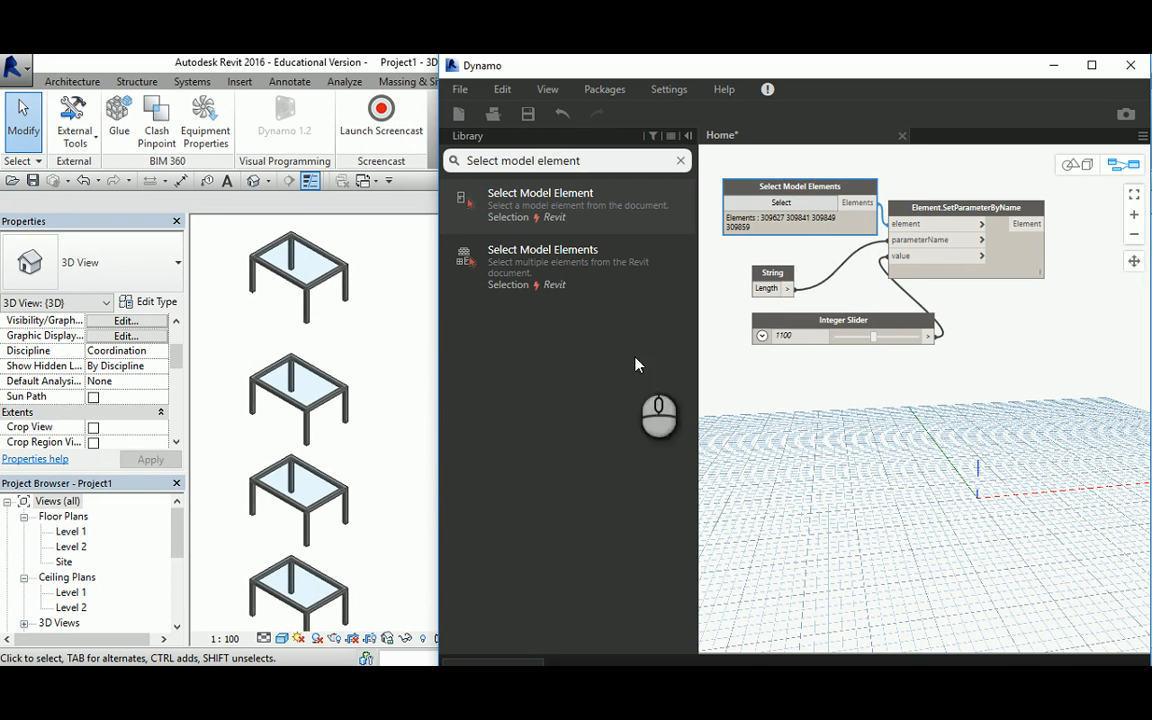
{"action": "middle_click_drag", "start_coordinate": [392, 443], "coordinate": [366, 405]}
{"action": "scroll", "coordinate": [366, 400], "scroll_direction": "down", "scroll_amount": 1}
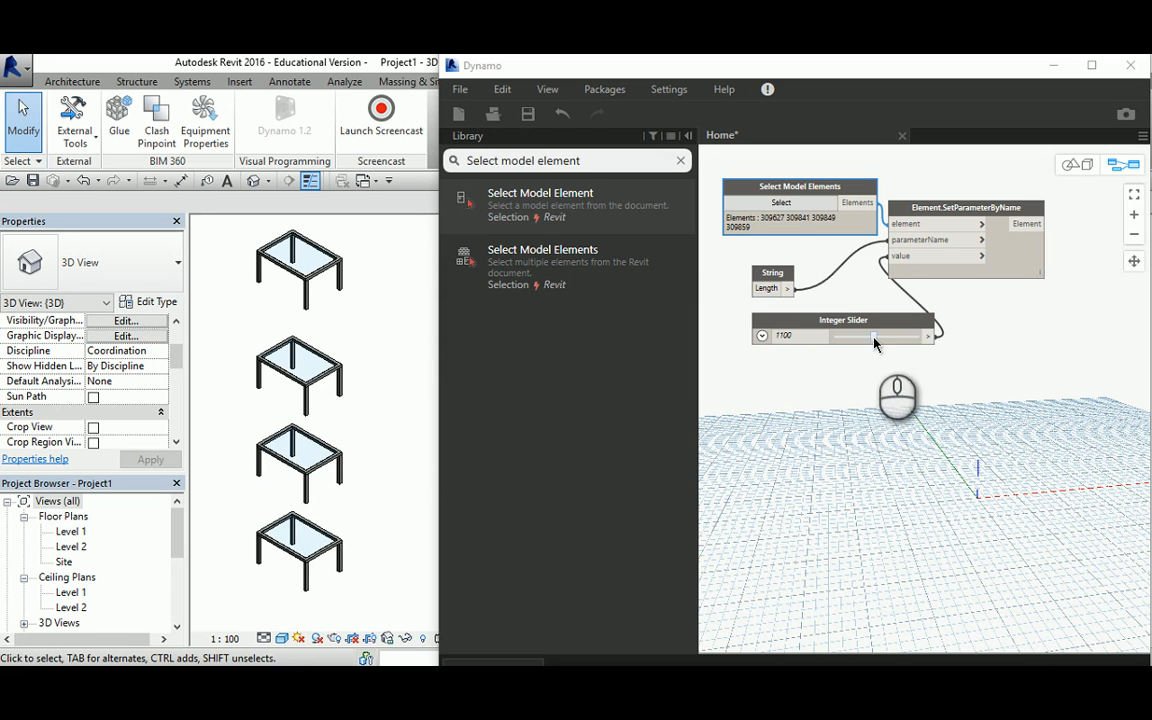
{"action": "mouse_move", "coordinate": [874, 343]}
{"action": "left_mouse_down"}
{"action": "mouse_move", "coordinate": [853, 343]}
{"action": "mouse_move", "coordinate": [878, 346]}
{"action": "left_mouse_up"}
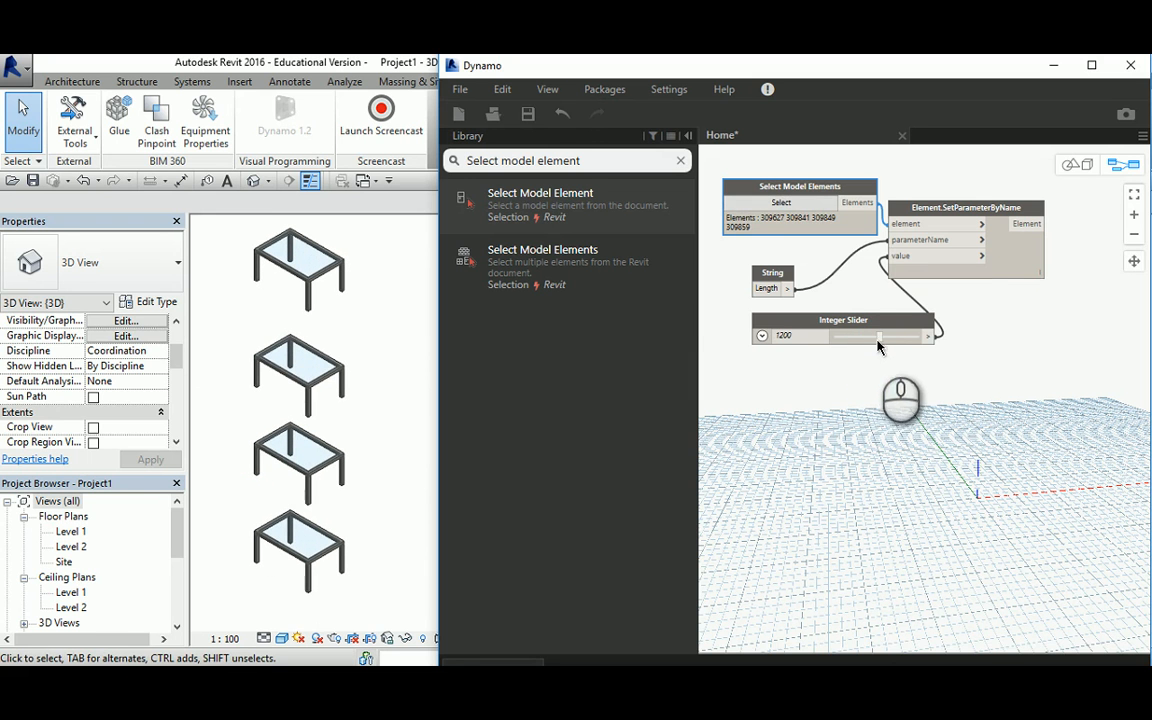
- Move the Element.SetParameterByName node farther from its input nodes and set the Length Integer Slider to 1300
{"action": "mouse_move", "coordinate": [506, 207]}
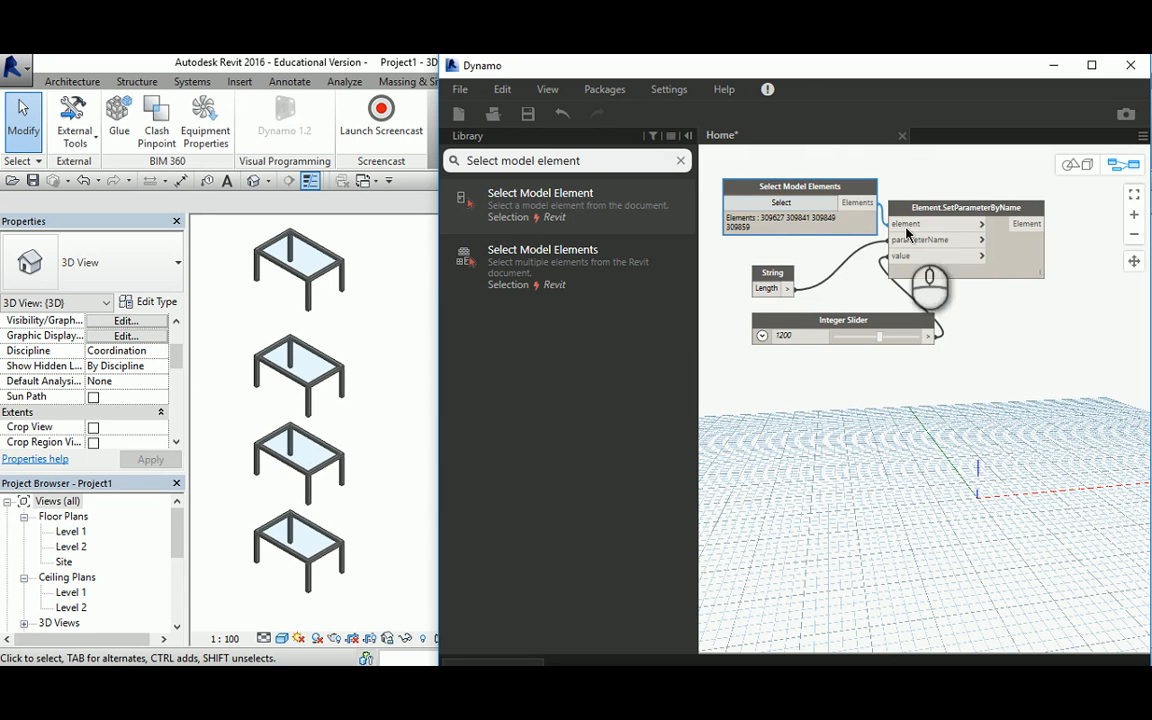
{"action": "left_click_drag", "start_coordinate": [965, 211], "coordinate": [1015, 208]}
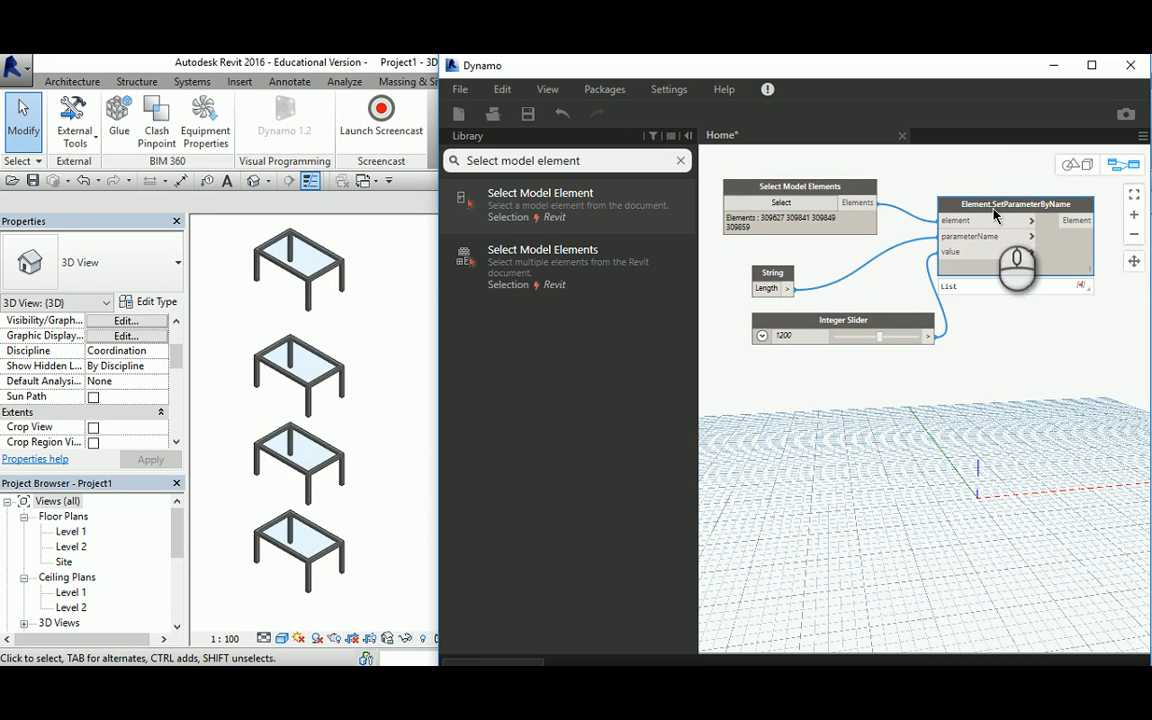
{"action": "scroll", "coordinate": [1000, 213], "scroll_direction": "up", "scroll_amount": 5}
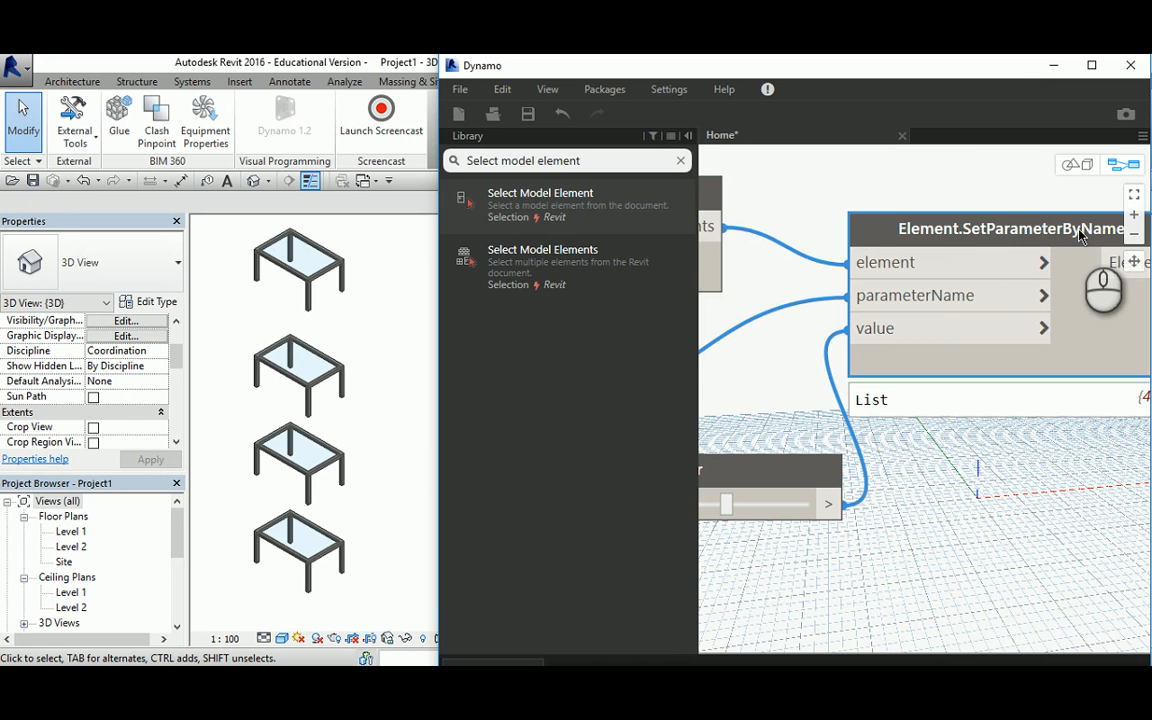
{"action": "scroll", "coordinate": [1080, 240], "scroll_direction": "down", "scroll_amount": 3}
{"action": "middle_click_drag", "start_coordinate": [835, 320], "coordinate": [947, 276]}
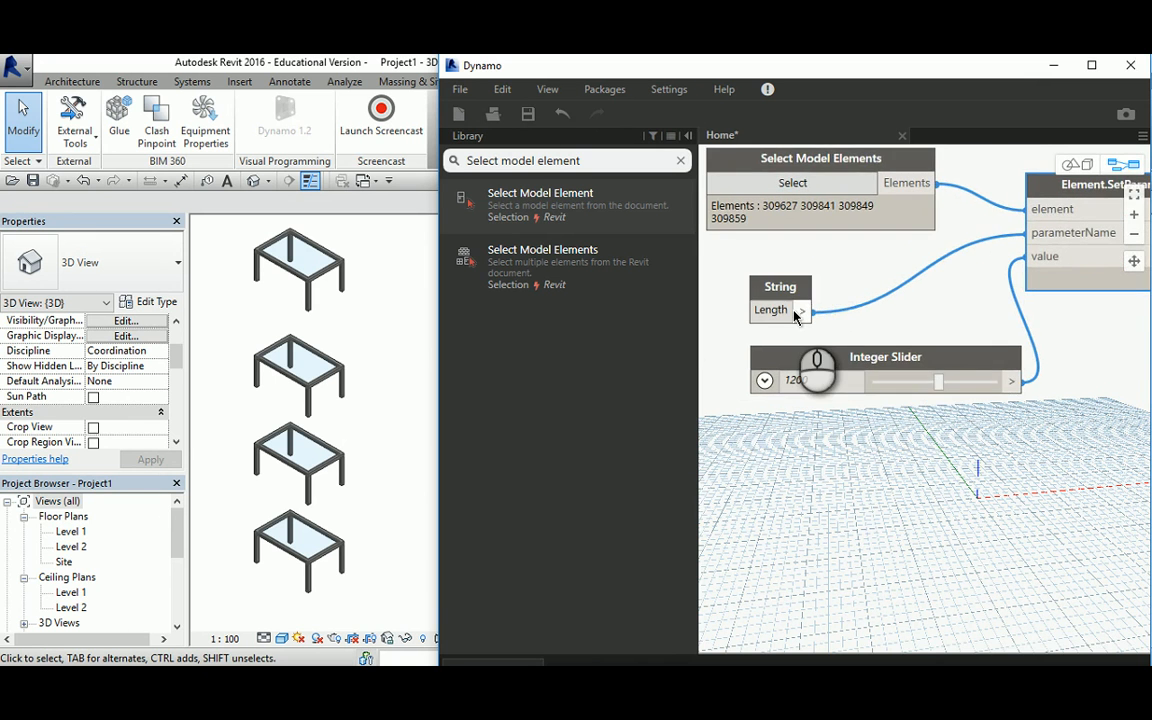
{"action": "scroll", "coordinate": [797, 316], "scroll_direction": "down", "scroll_amount": 2}
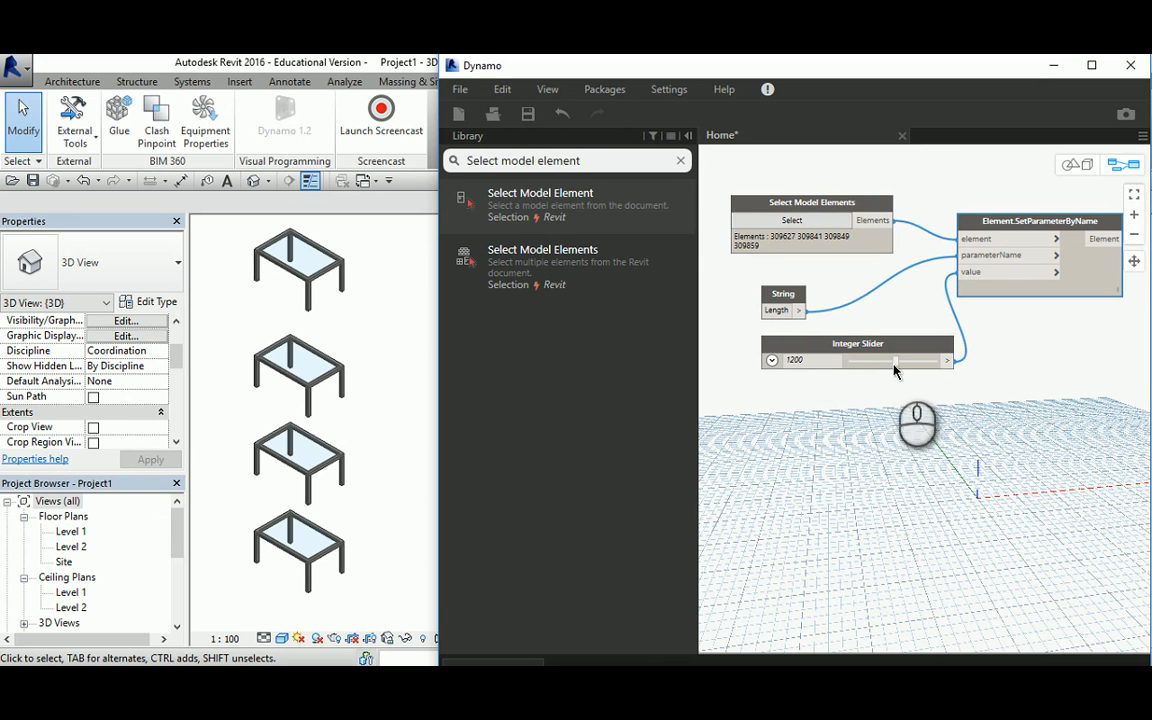
{"action": "left_click_drag", "start_coordinate": [896, 368], "coordinate": [898, 369]}
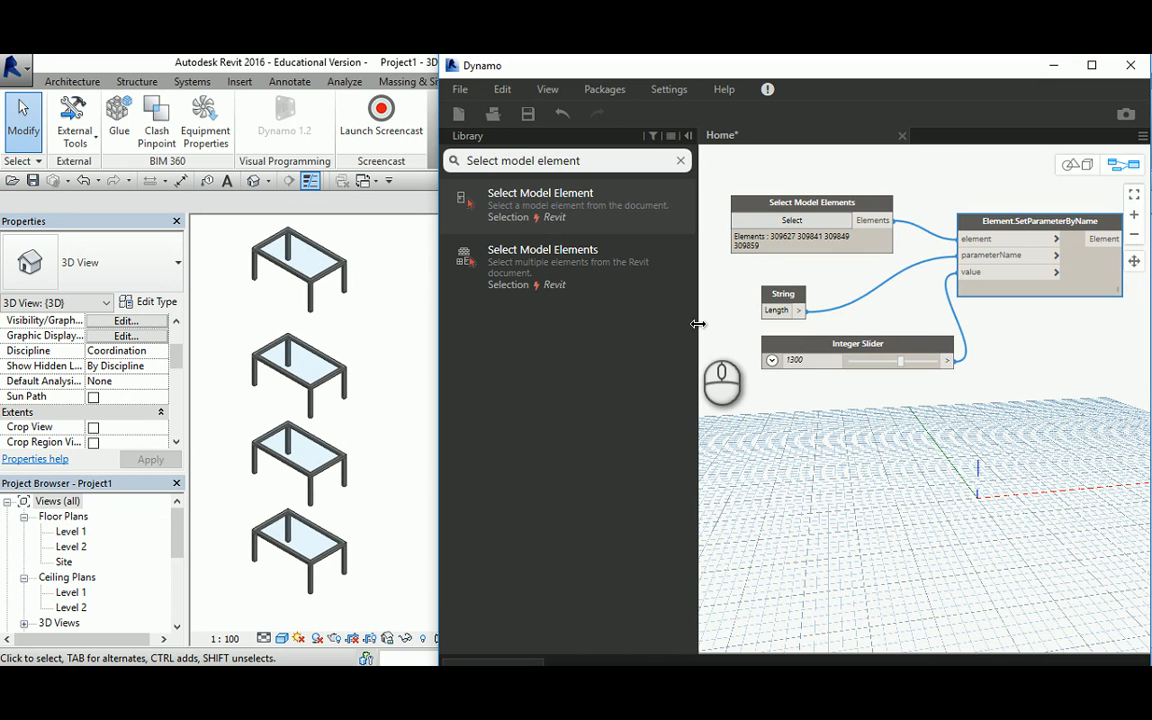